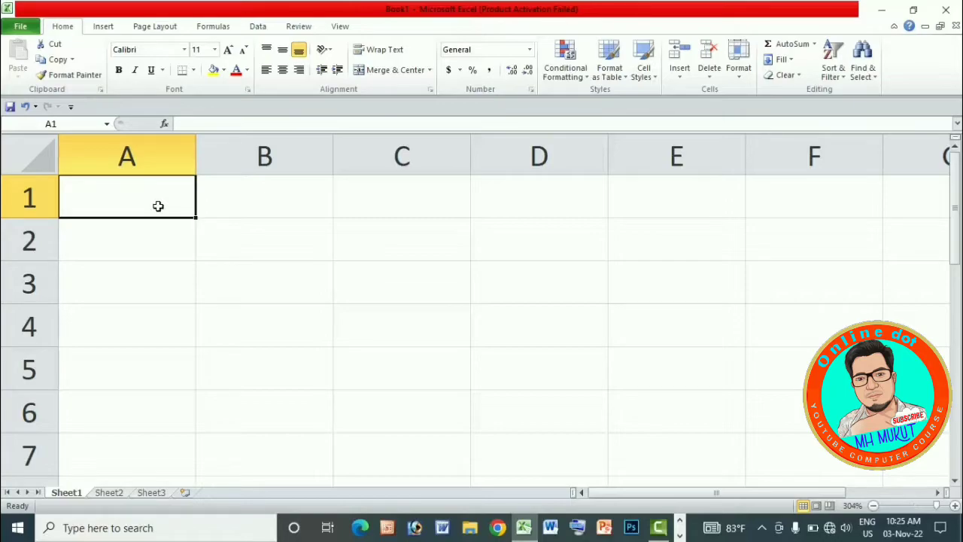
Enter the headers Name, Sales, Discount and Net Payment in cells A1 to D1 and widen column D to fit its header.
type("Name")
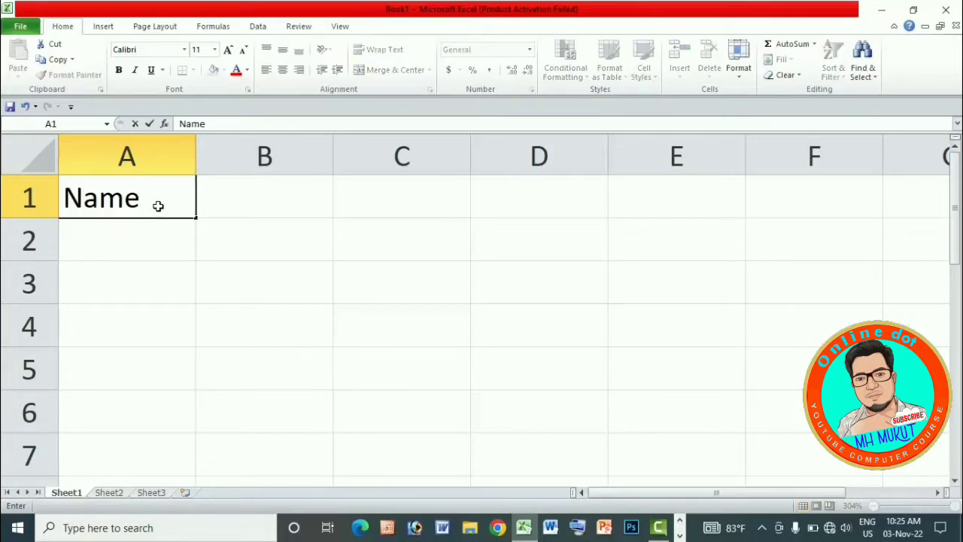
key("Tab")
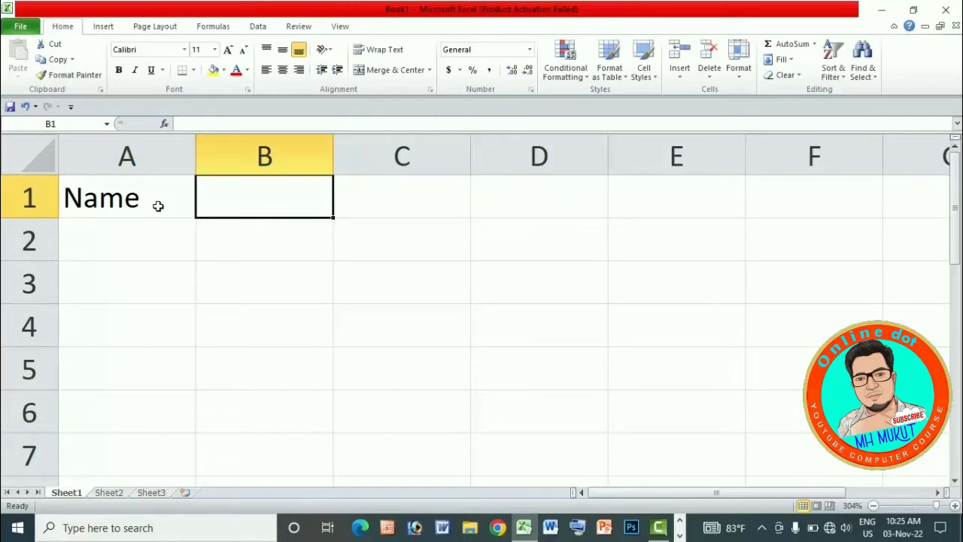
type("Sales")
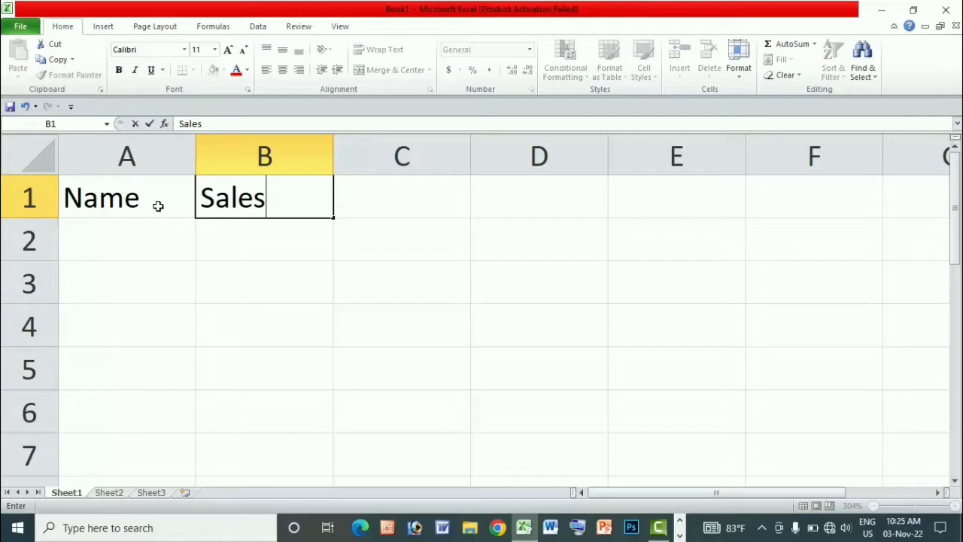
key("Tab")
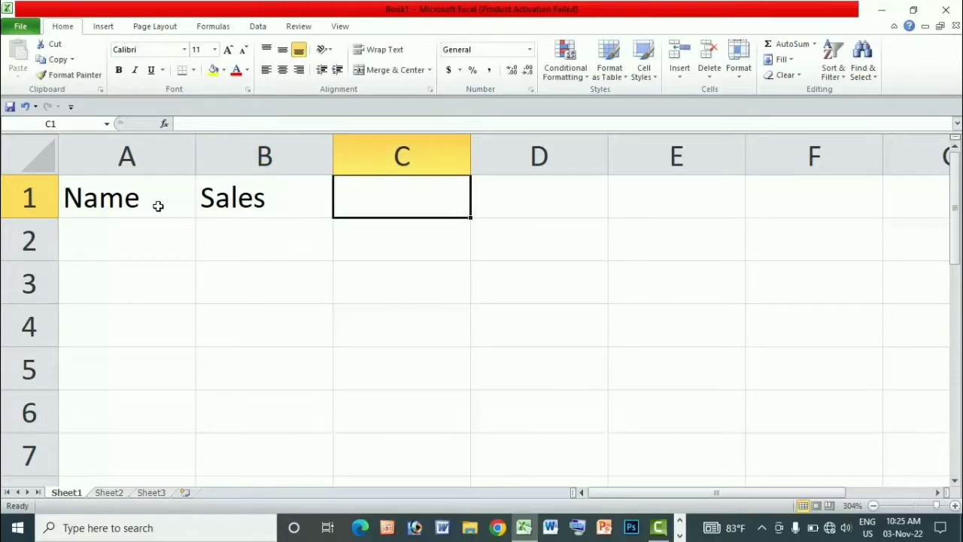
type("D")
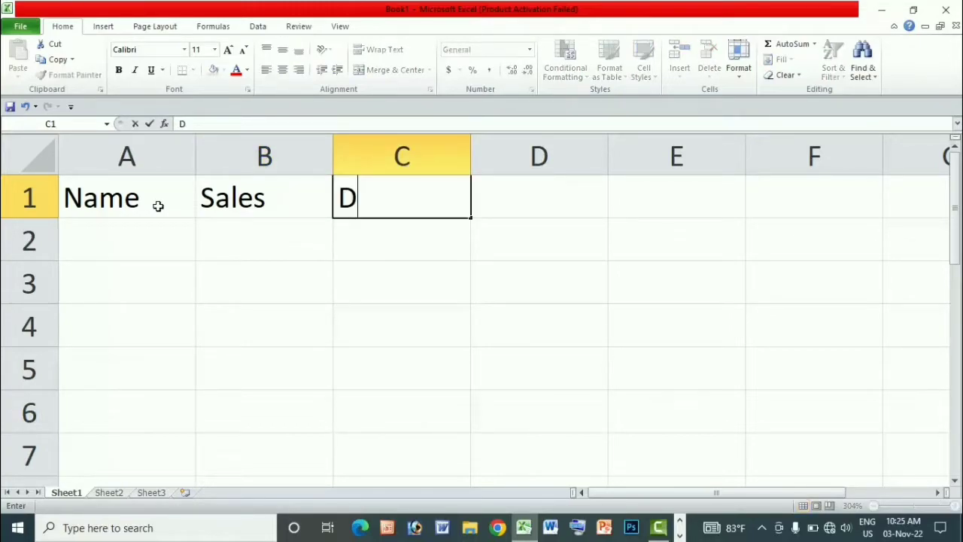
type("iscount")
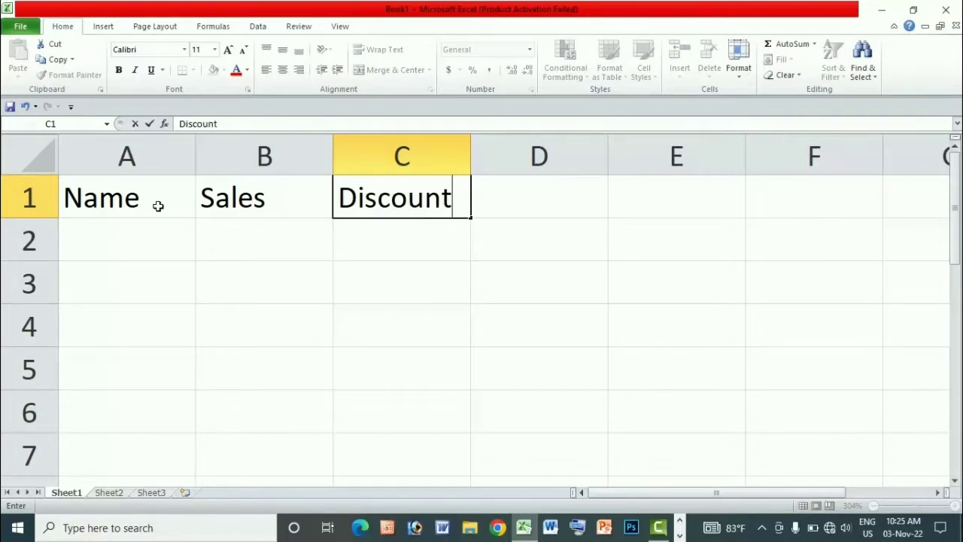
key("Tab")
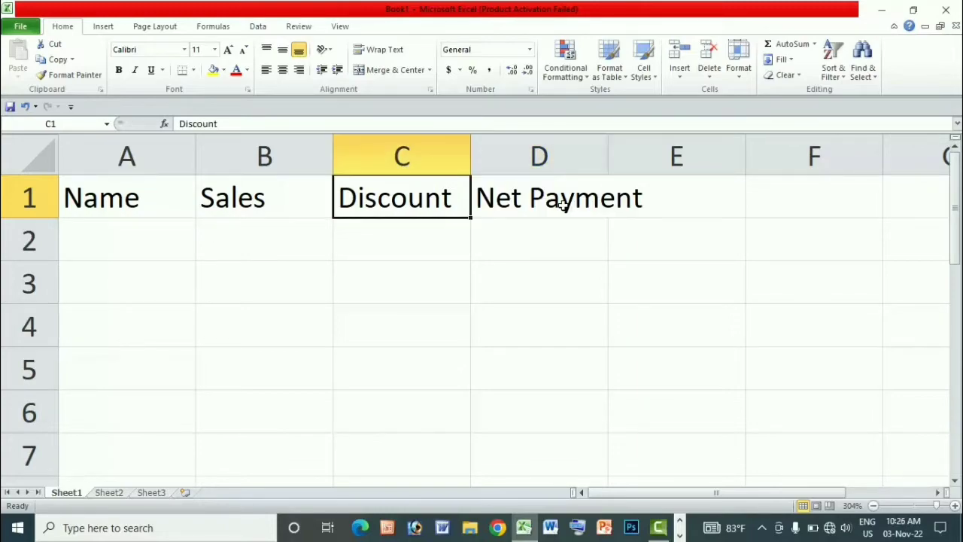
left_click(563, 200)
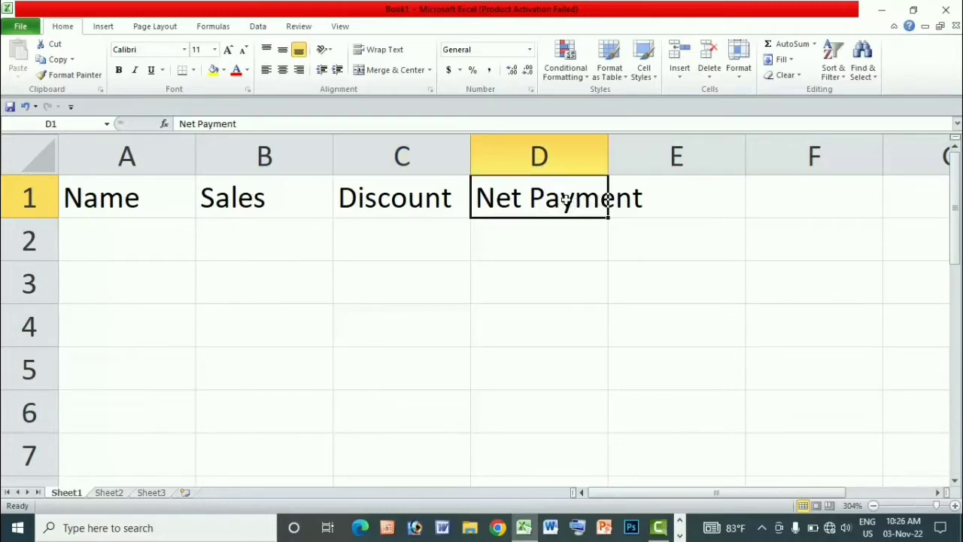
left_click_drag(609, 149, 648, 149)
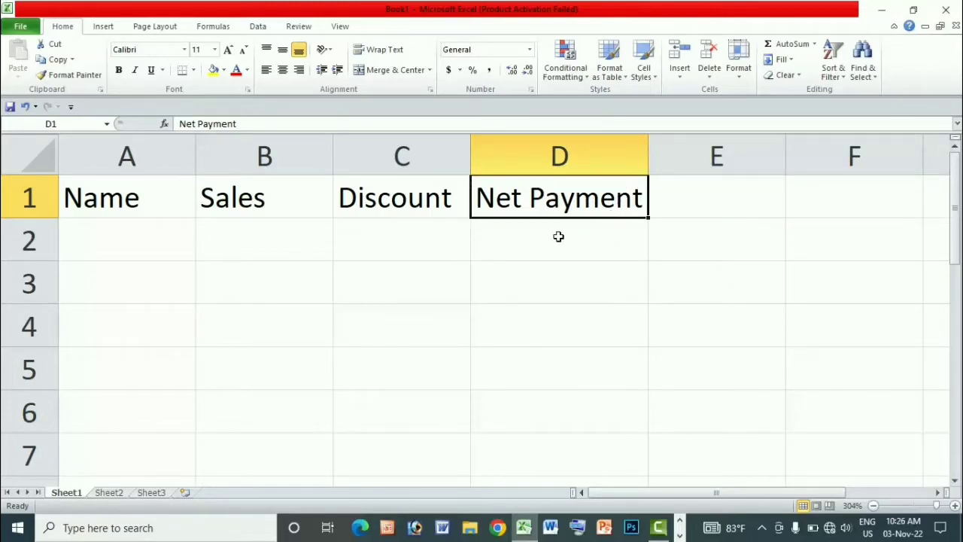
Fill in the first record with the person's name in A2 and a sales amount of 500 in B2.
left_click(133, 240)
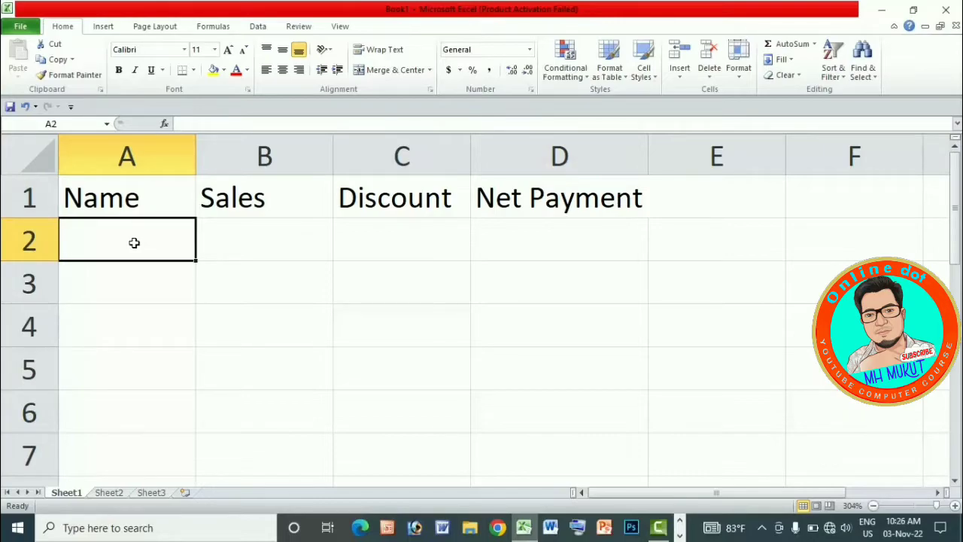
type("Mukut")
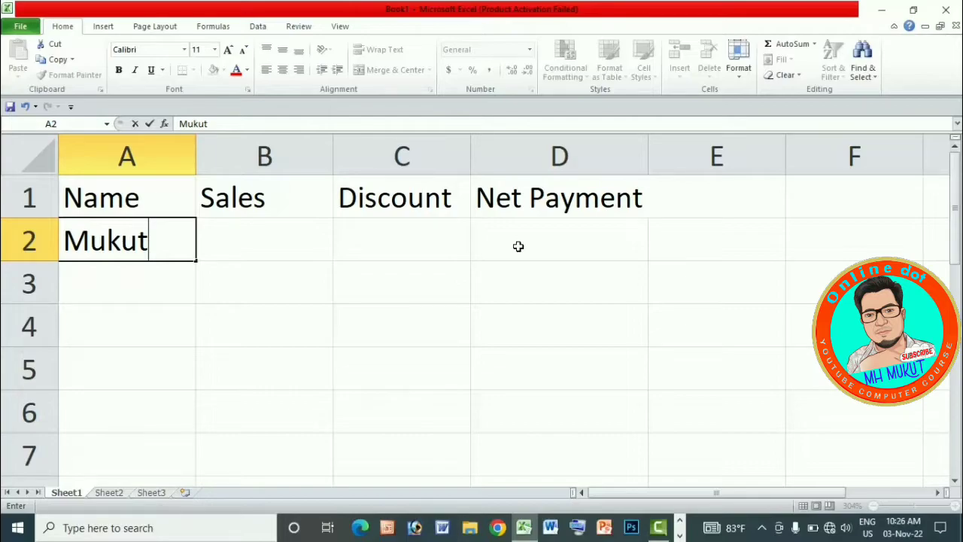
left_click(261, 229)
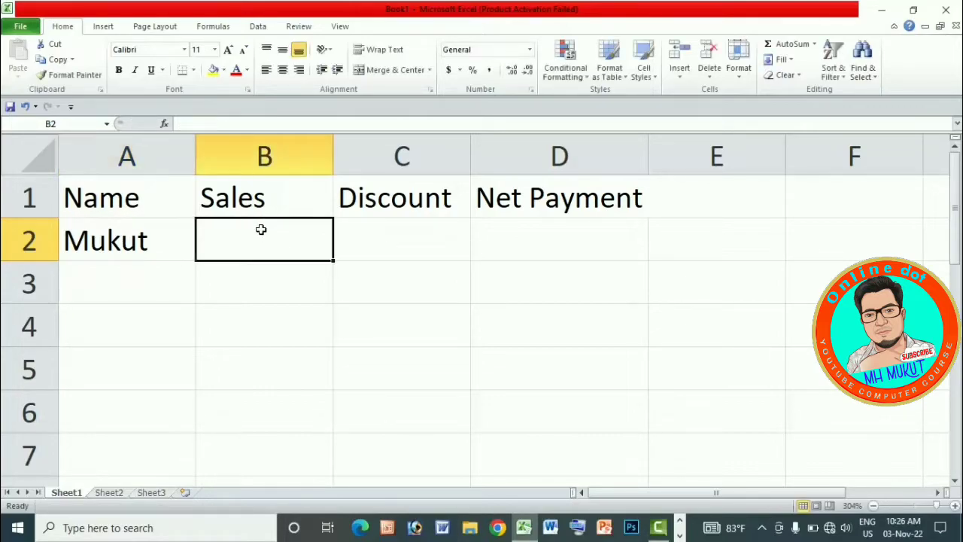
type("500")
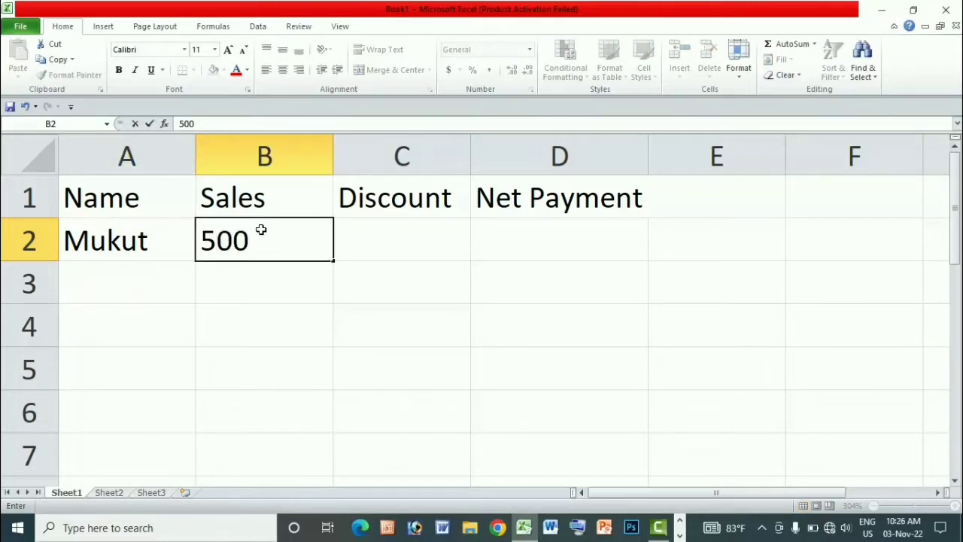
key("Tab")
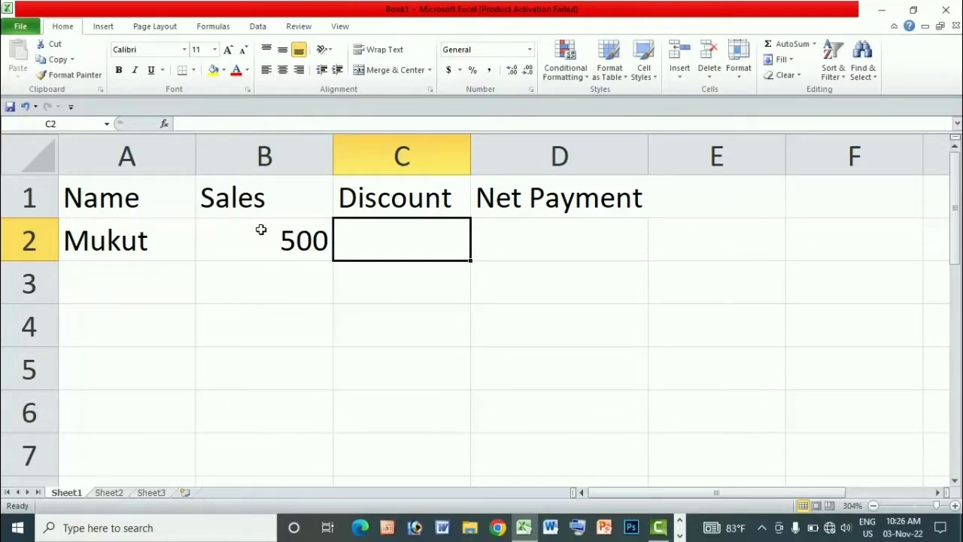
Calculate the first record's 25% discount in C2 with the formula =B2*25%.
key("BackSpace")
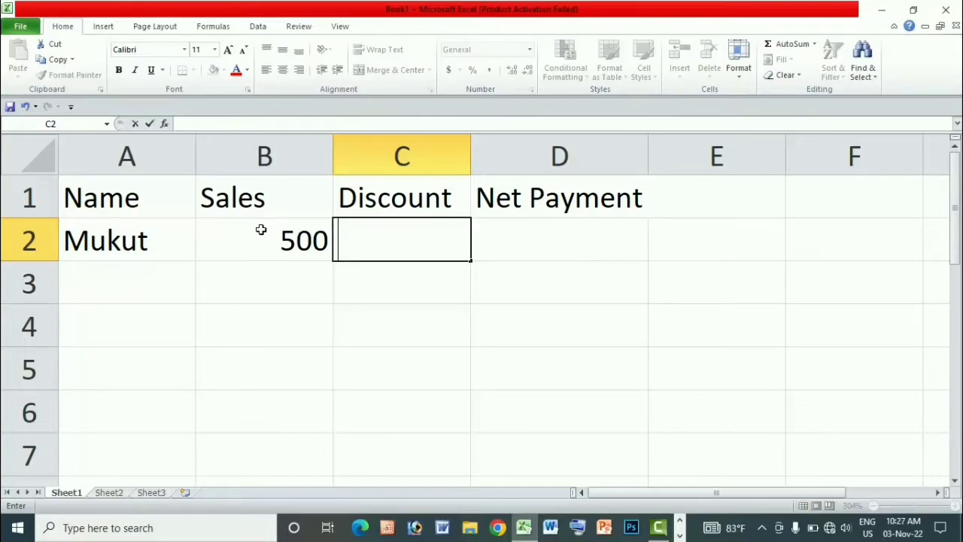
type("=")
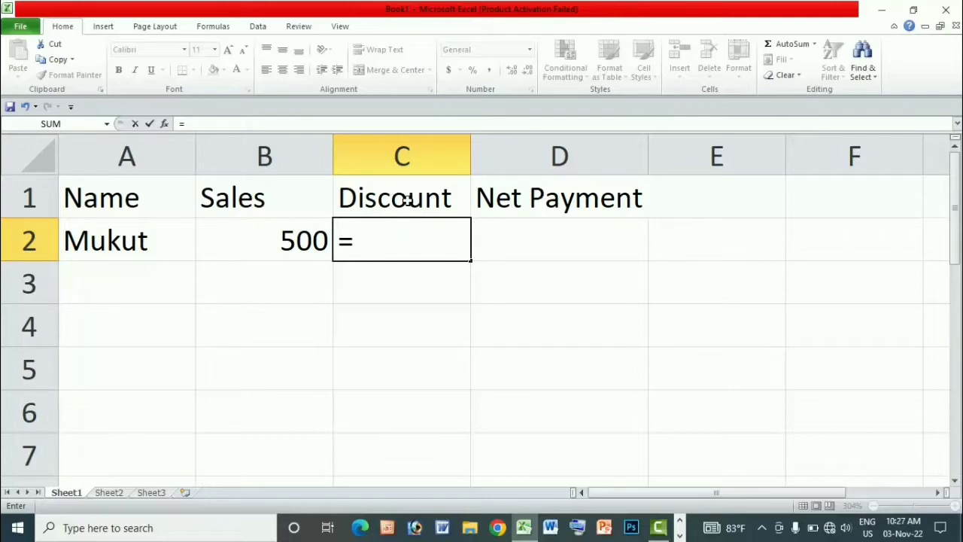
left_click(274, 247)
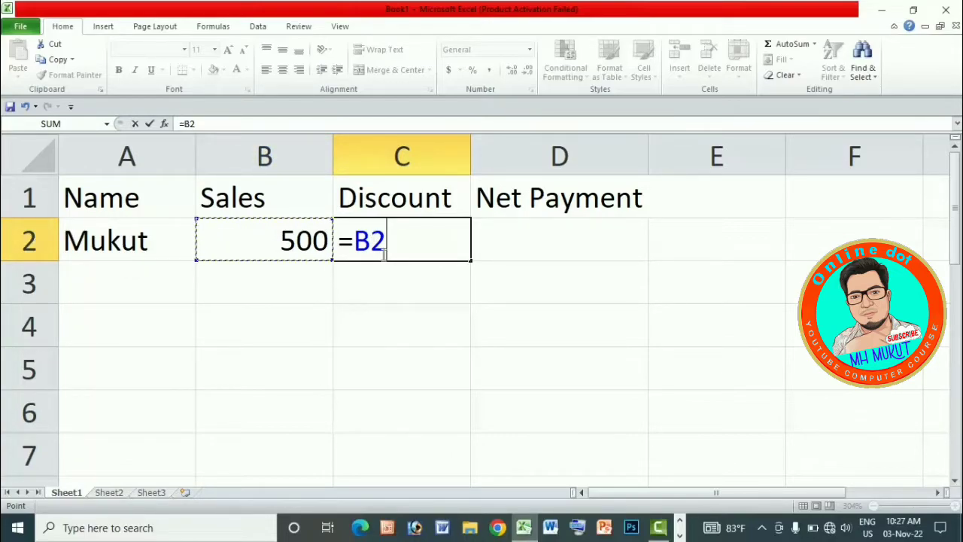
type("*")
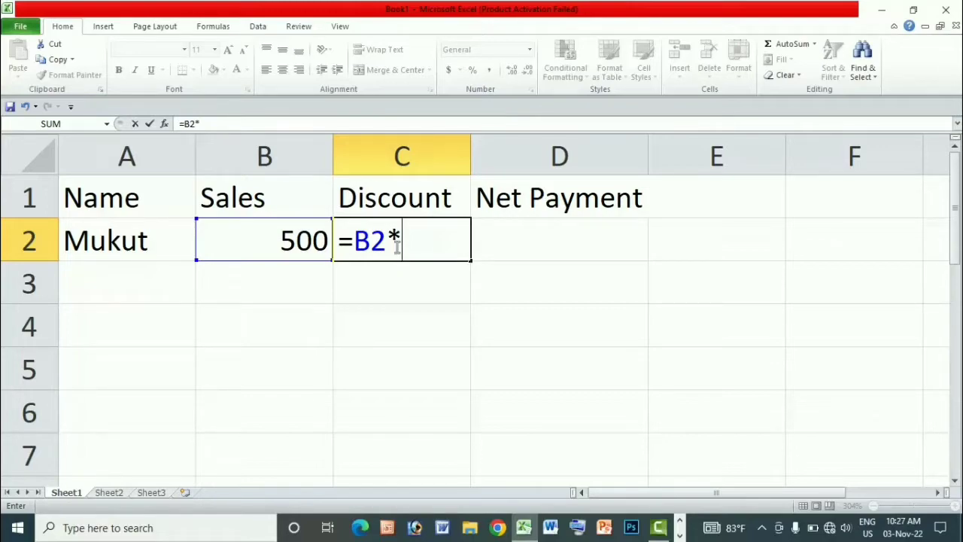
type("25")
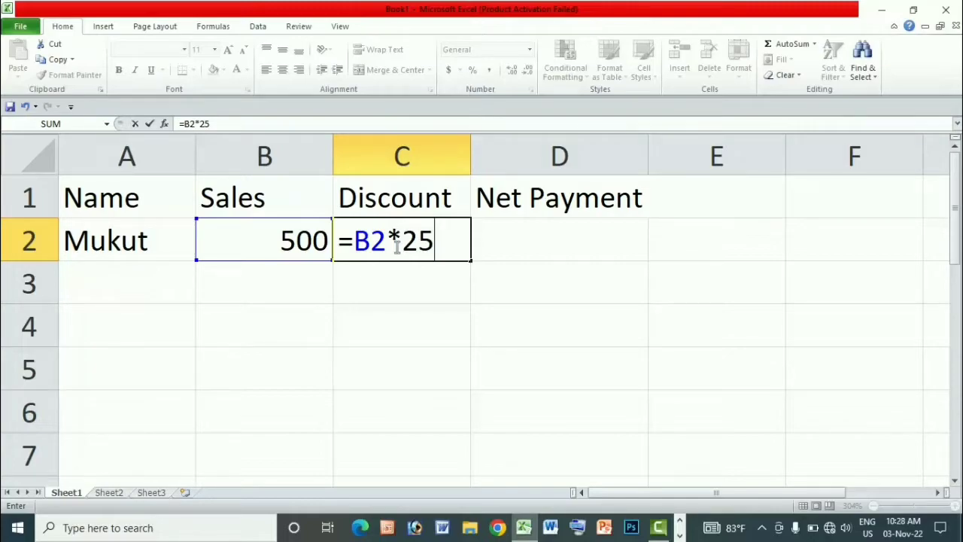
type("%")
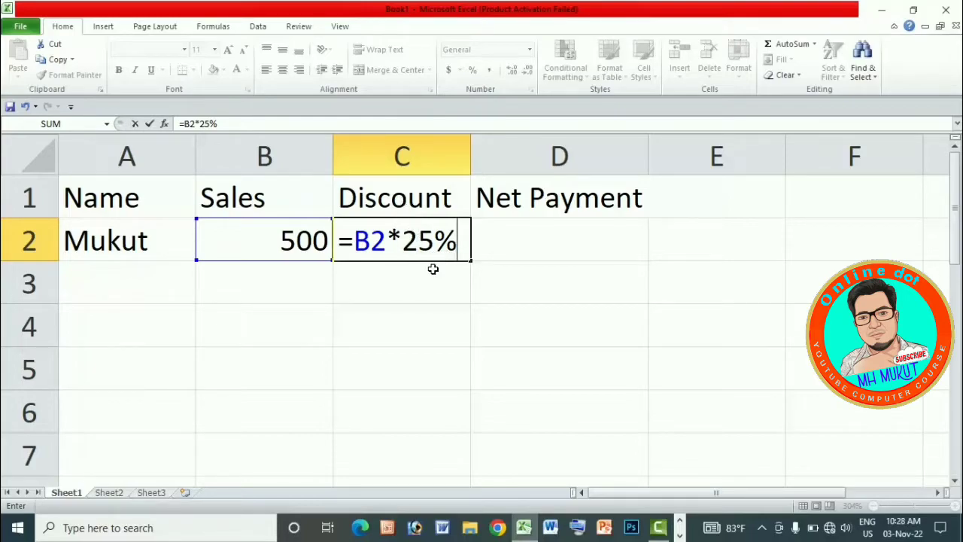
key("Return")
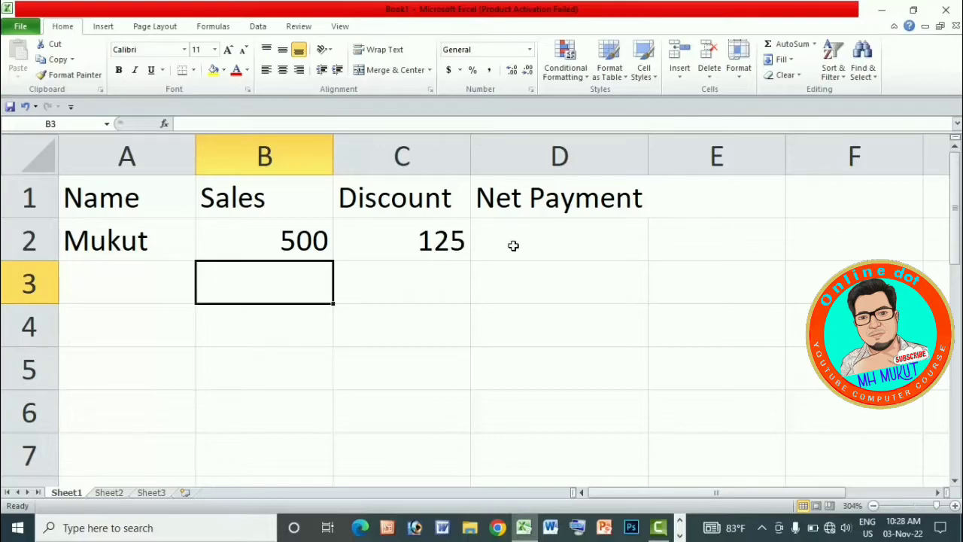
Calculate the first record's net payment in D2 with the formula =B2-C2.
left_click(541, 247)
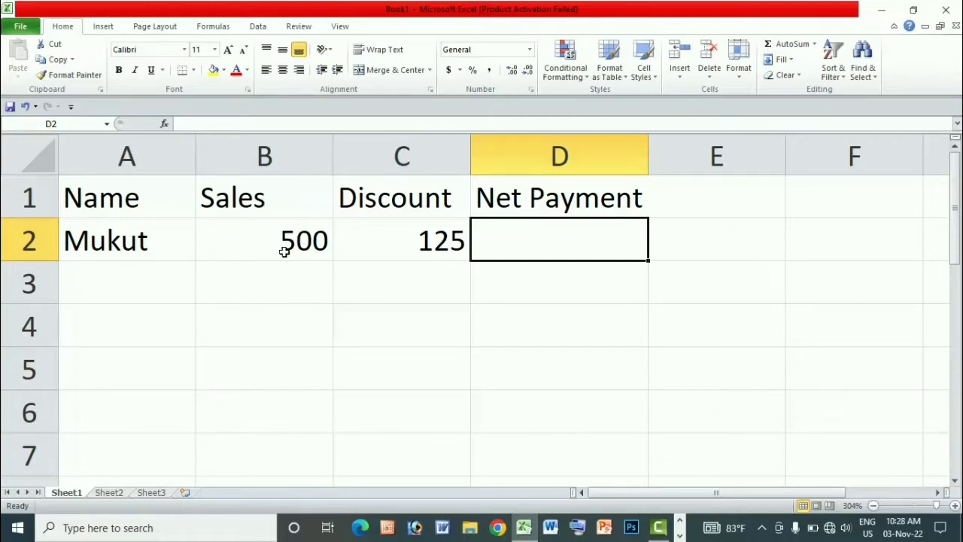
type("=")
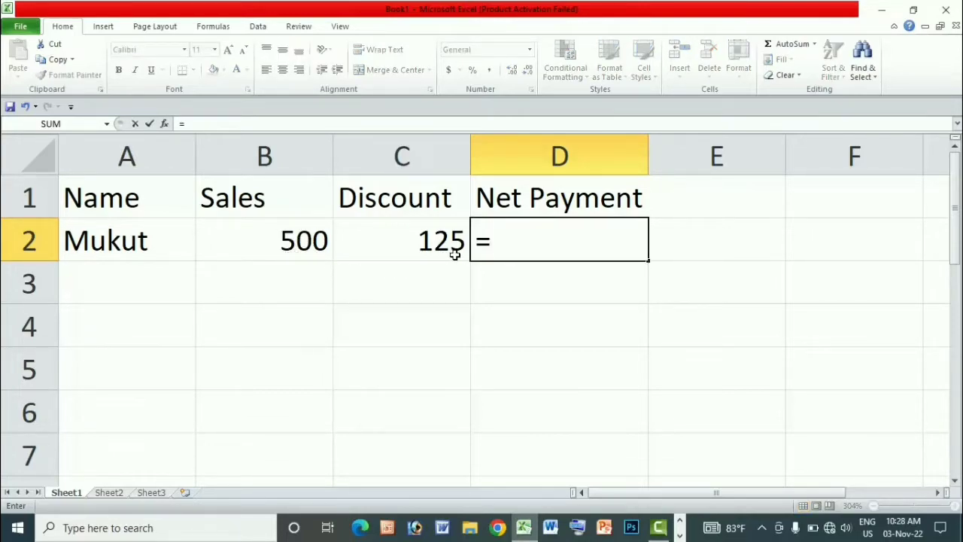
left_click(301, 240)
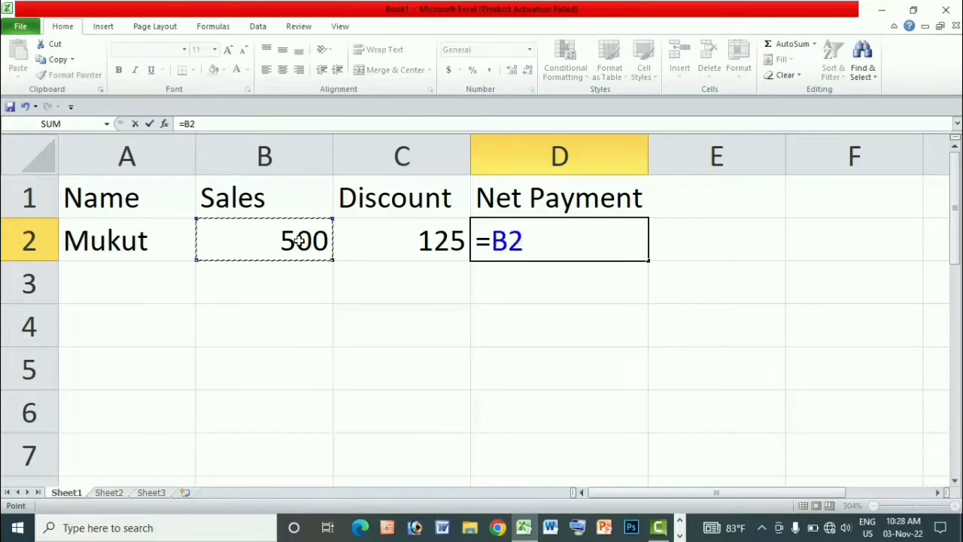
type("-C2")
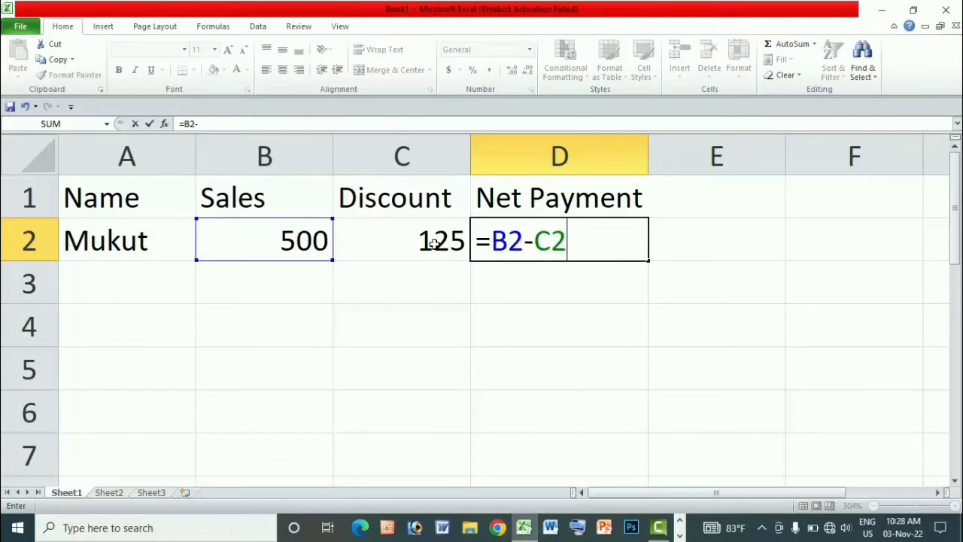
left_click(433, 241)
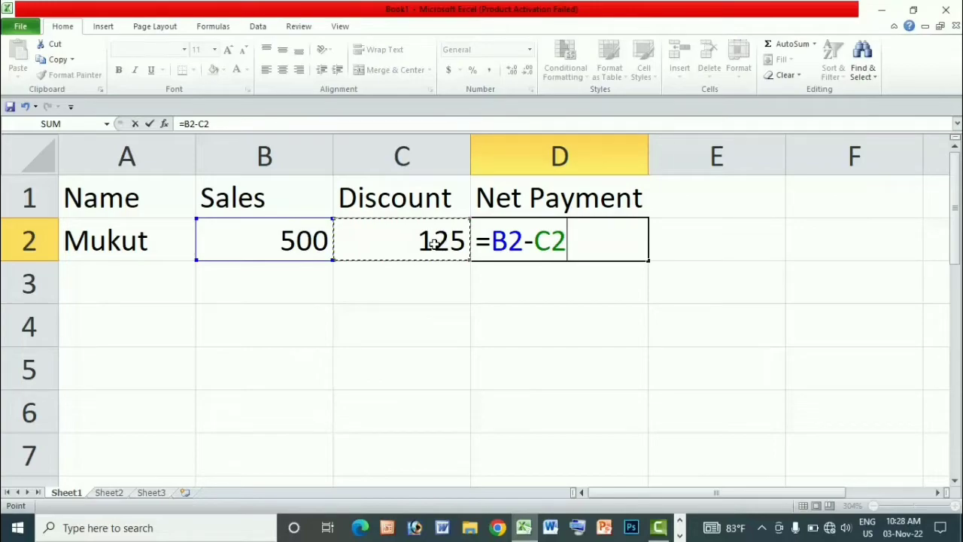
key("Return")
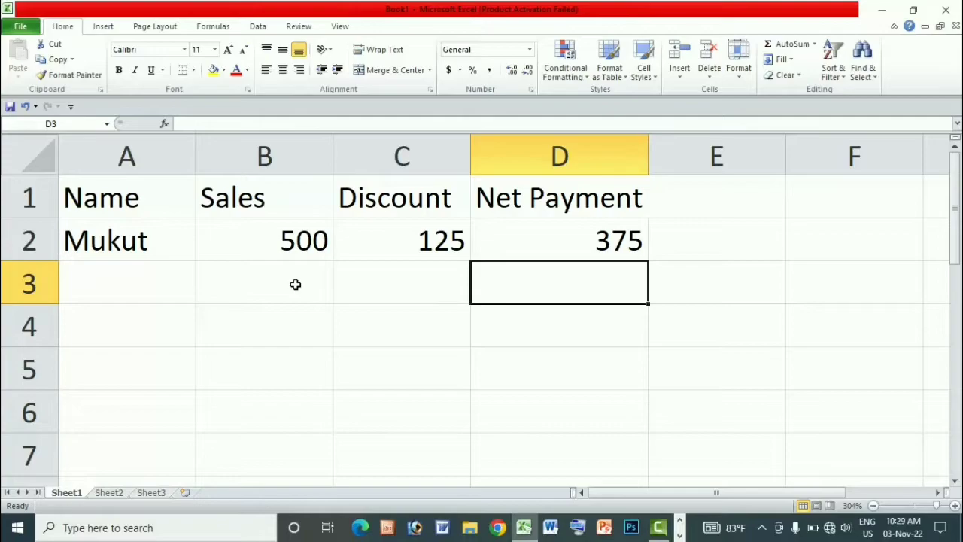
Fill in the second record with the person's name in A3 and a sales amount of 800 in B3.
left_click(128, 284)
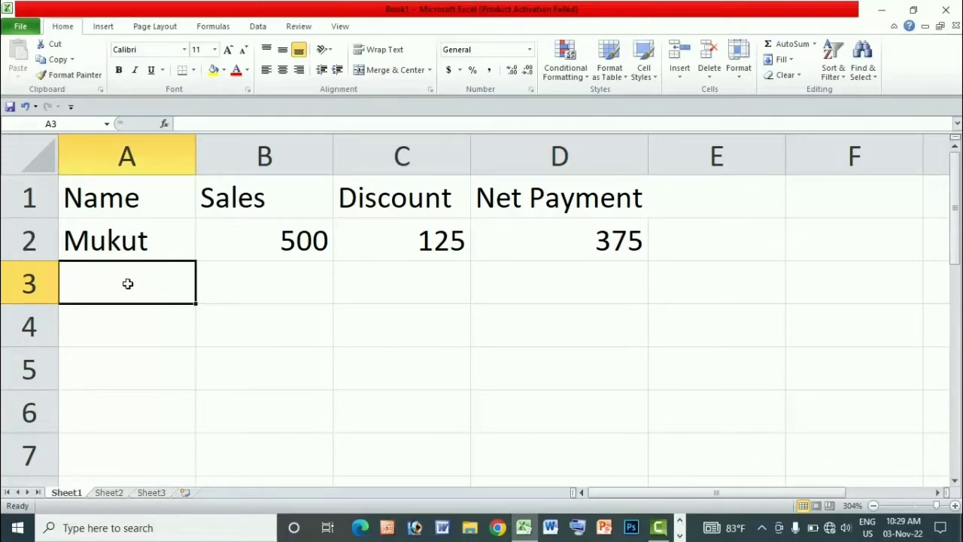
type("Hasan")
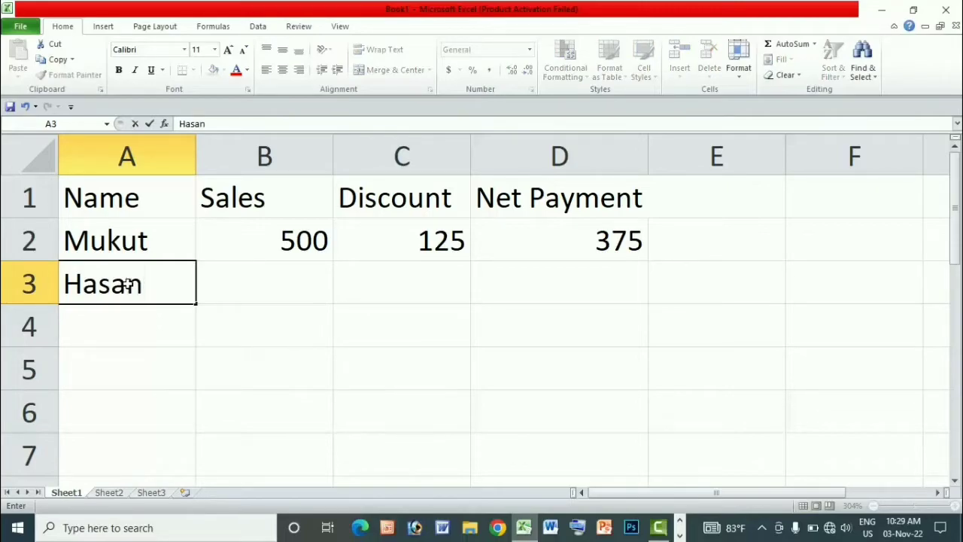
key("Tab")
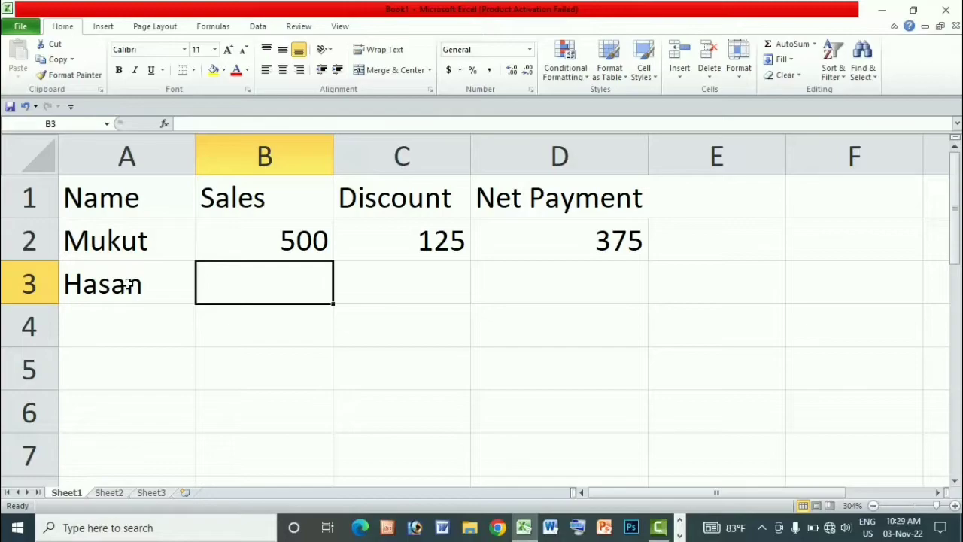
type("8000")
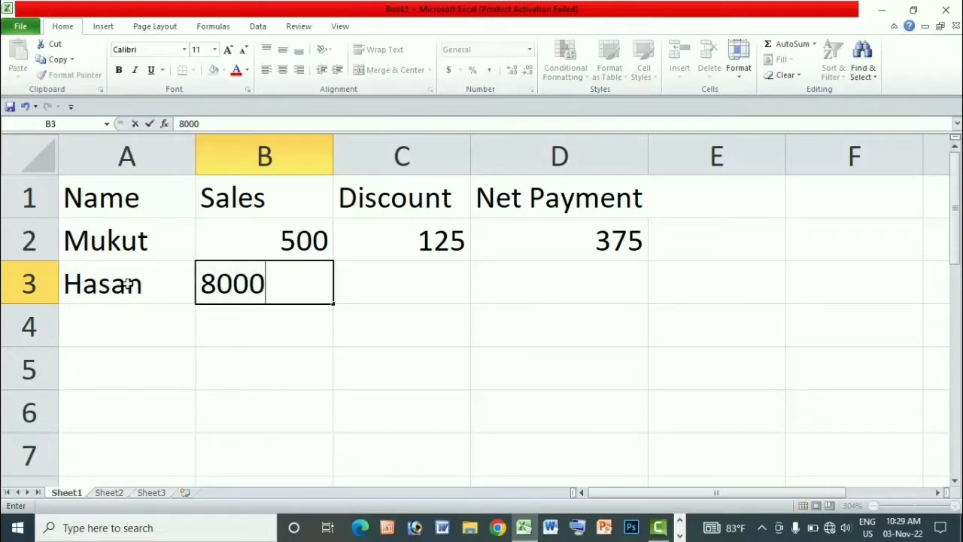
key("BackSpace")
key("Tab")
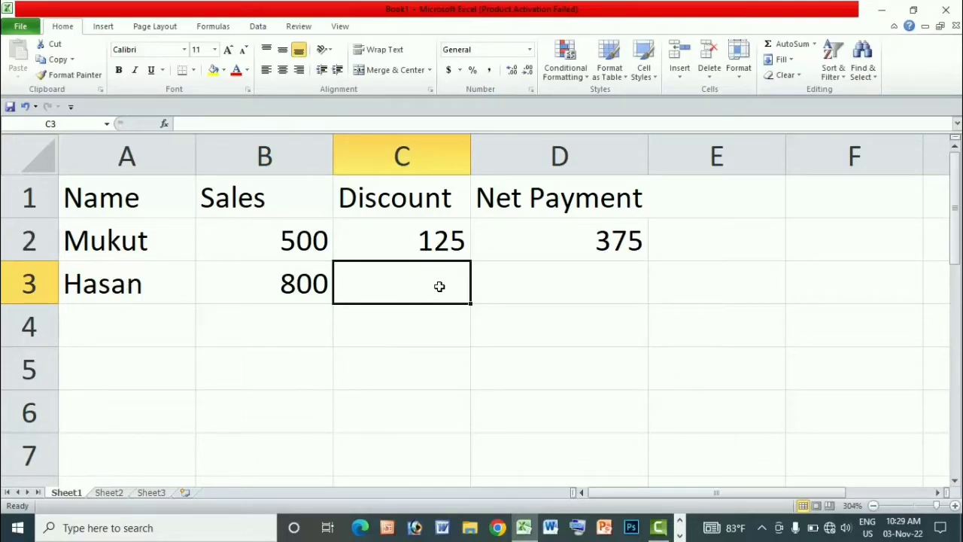
Calculate the second record's 25% discount in C3 with the formula =B3*25%.
type("=")
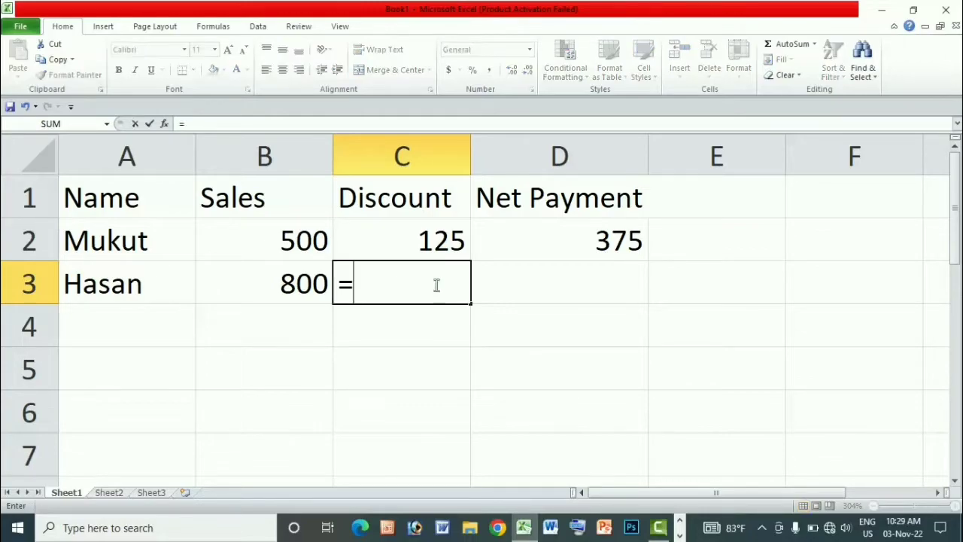
left_click(307, 286)
type("*25")
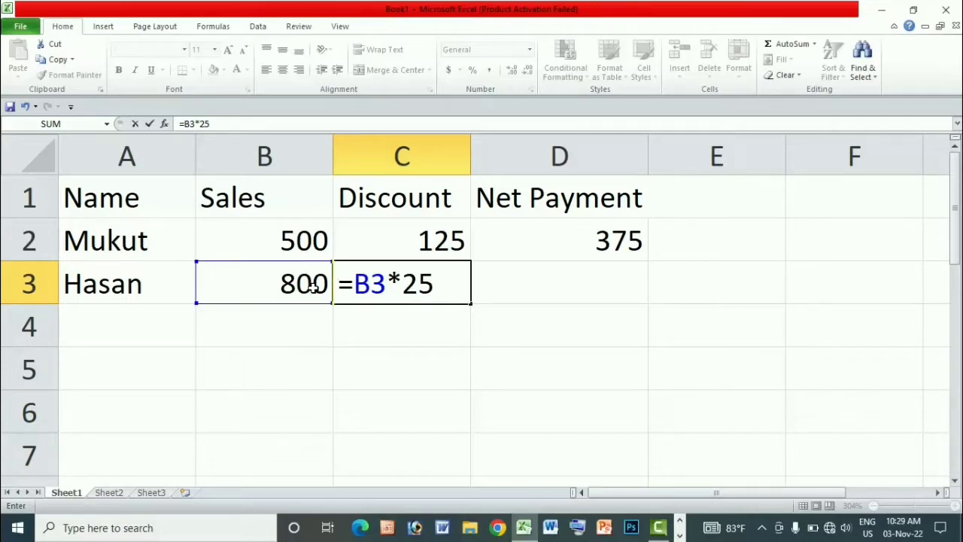
type("%")
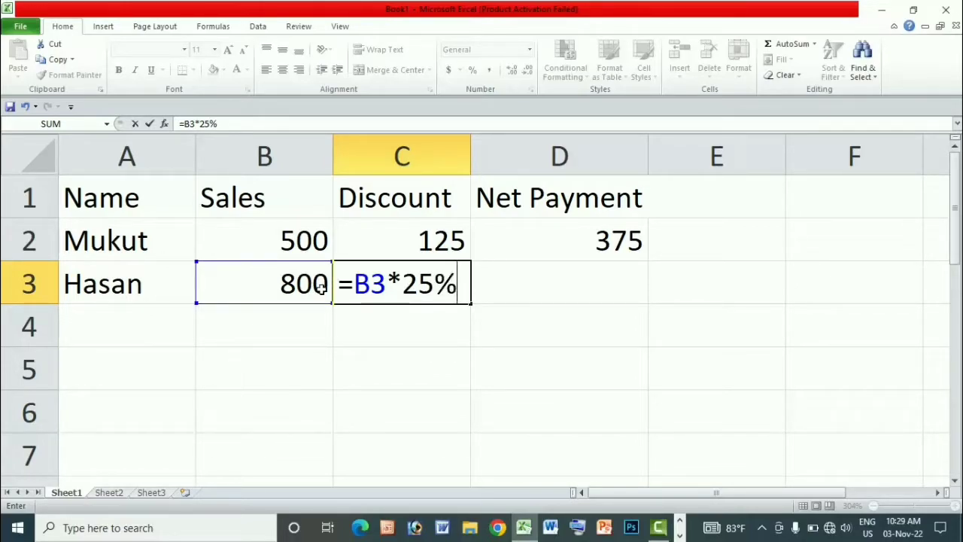
key("Return")
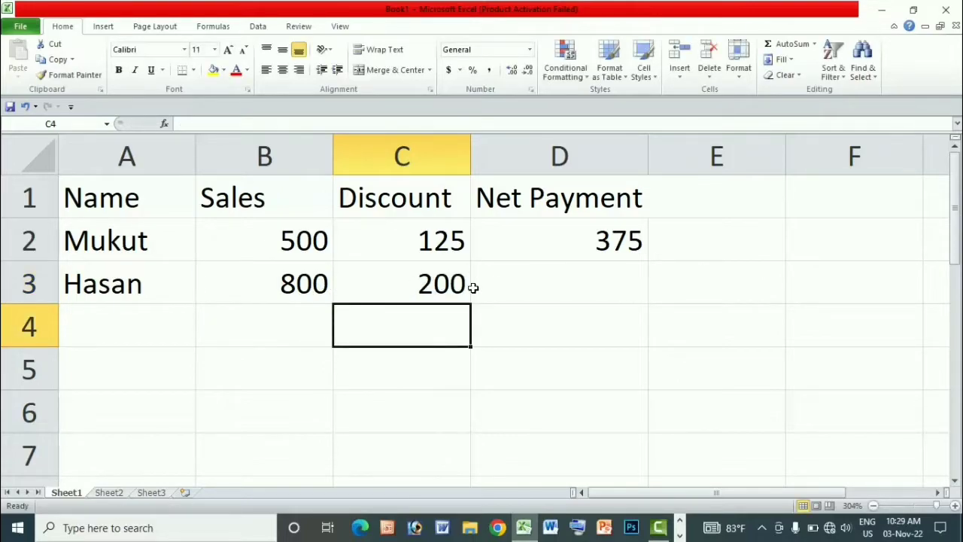
Calculate the second record's net payment in D3 with the formula =B3-C3.
left_click(516, 280)
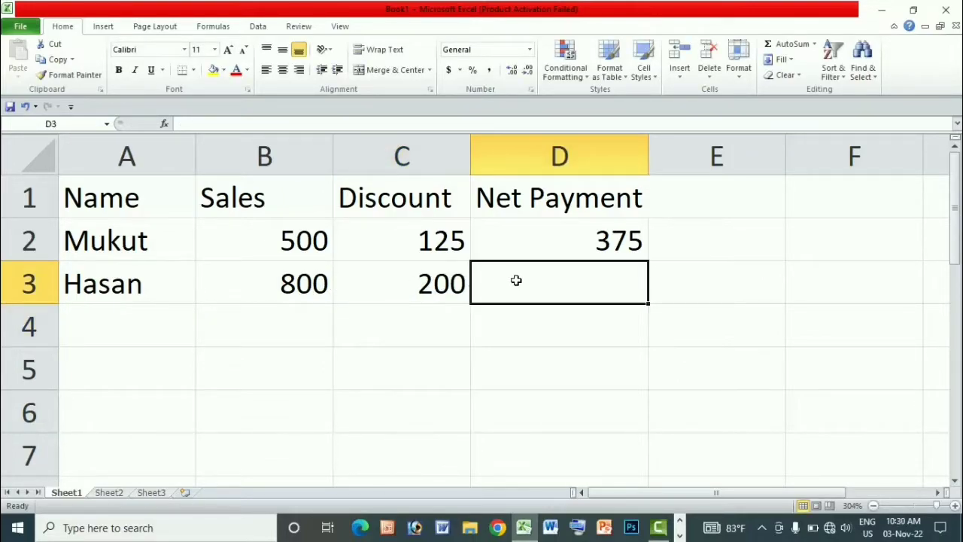
type("=")
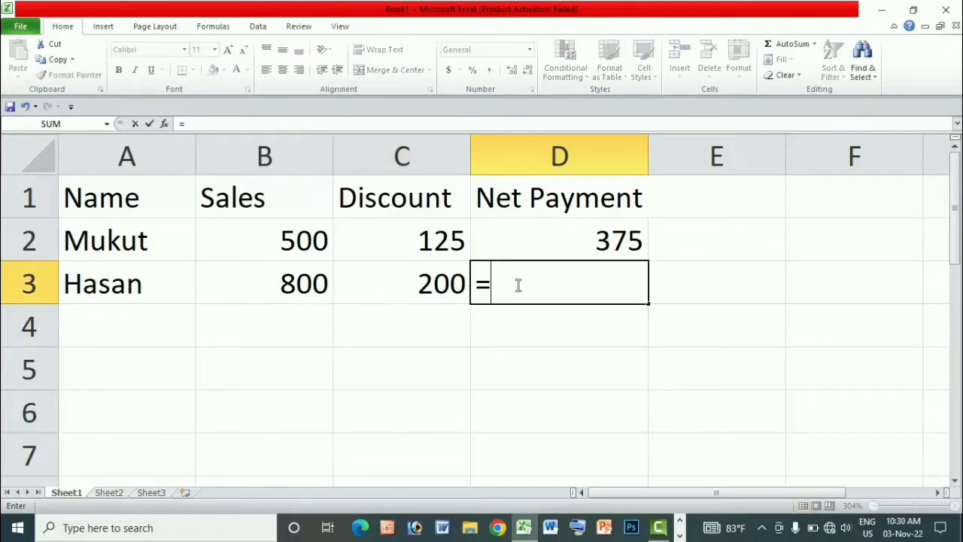
left_click(297, 283)
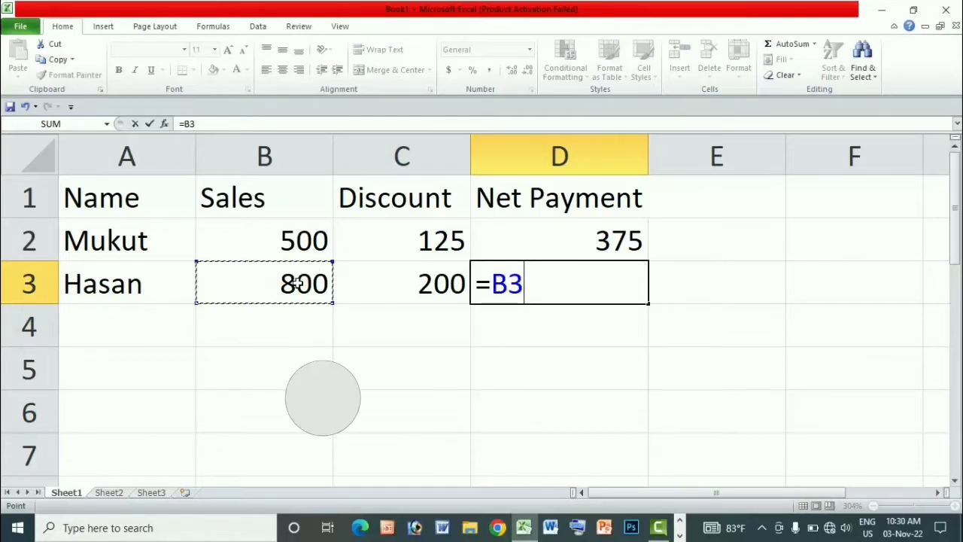
type("-")
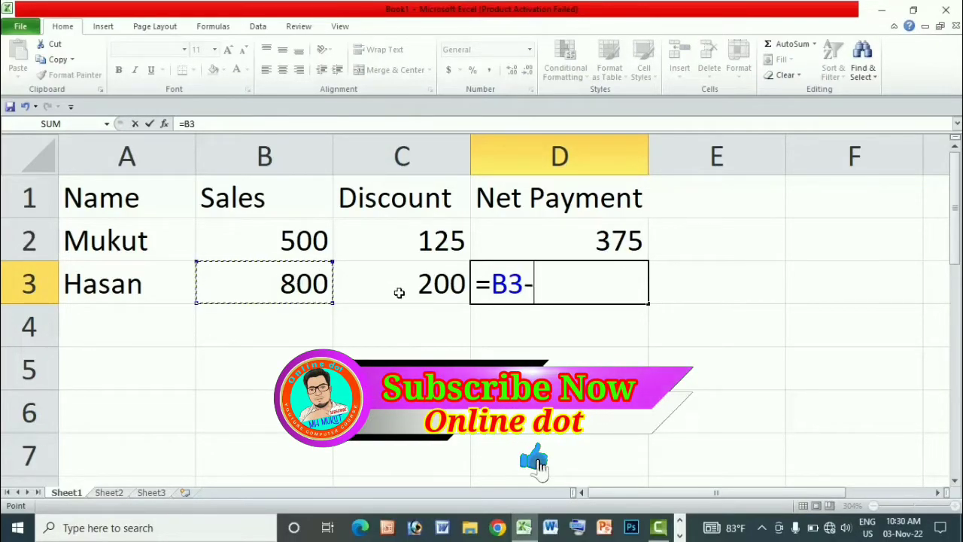
left_click(420, 285)
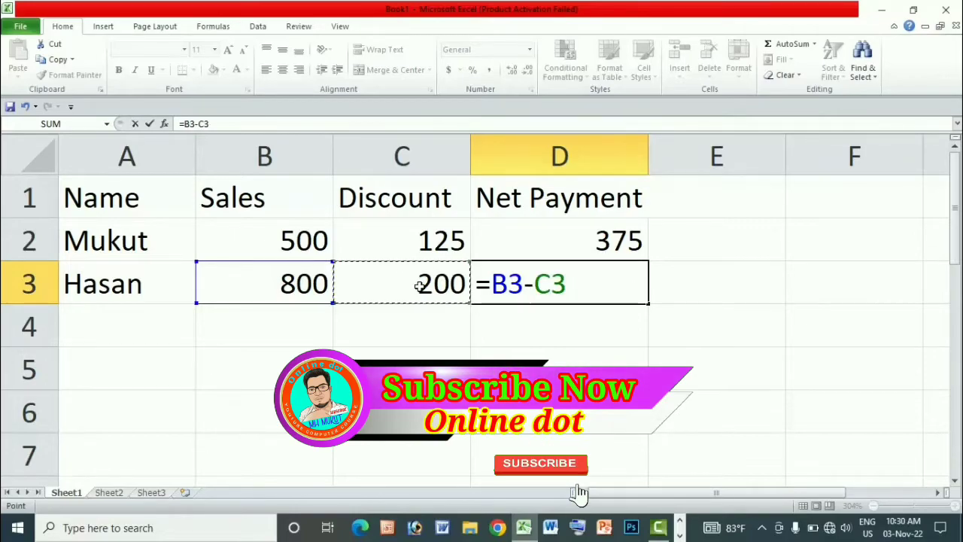
key("Return")
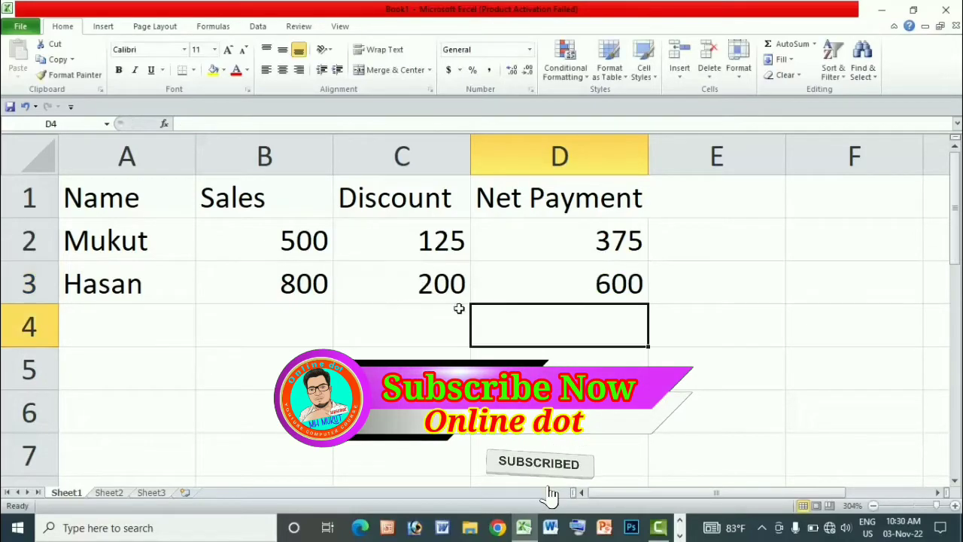
left_click(622, 282)
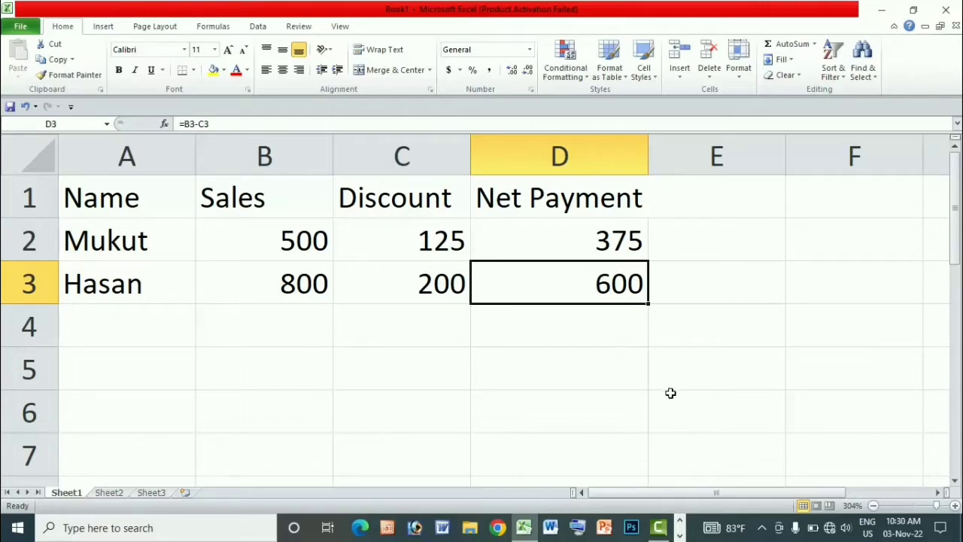
Enter three more people's names in cells A4 to A6 of the Name column.
left_click(120, 329)
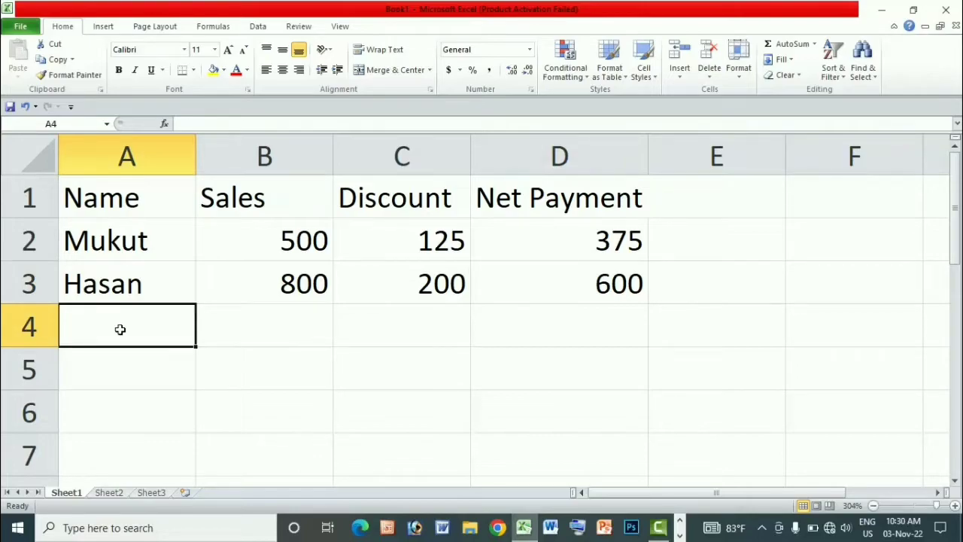
type("m")
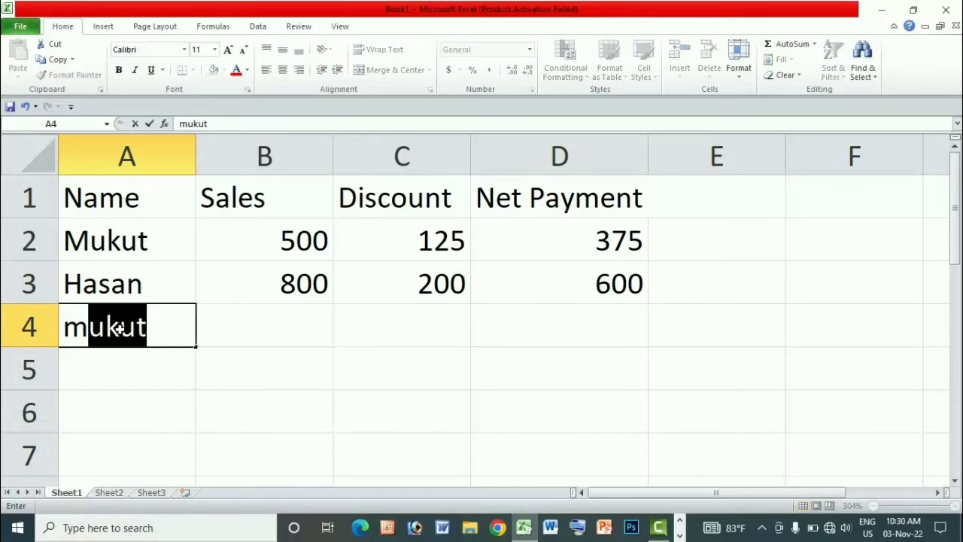
type("ini")
key("Return")
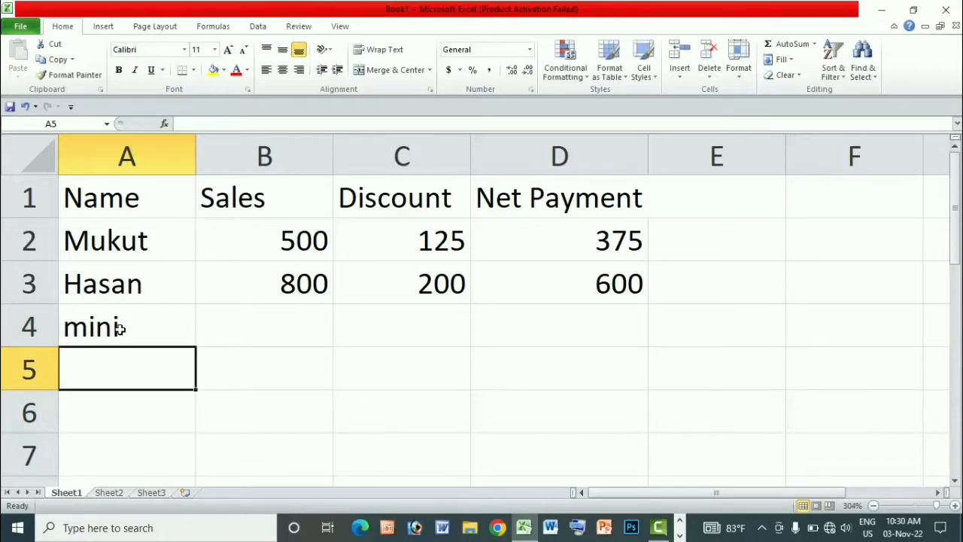
type("rana")
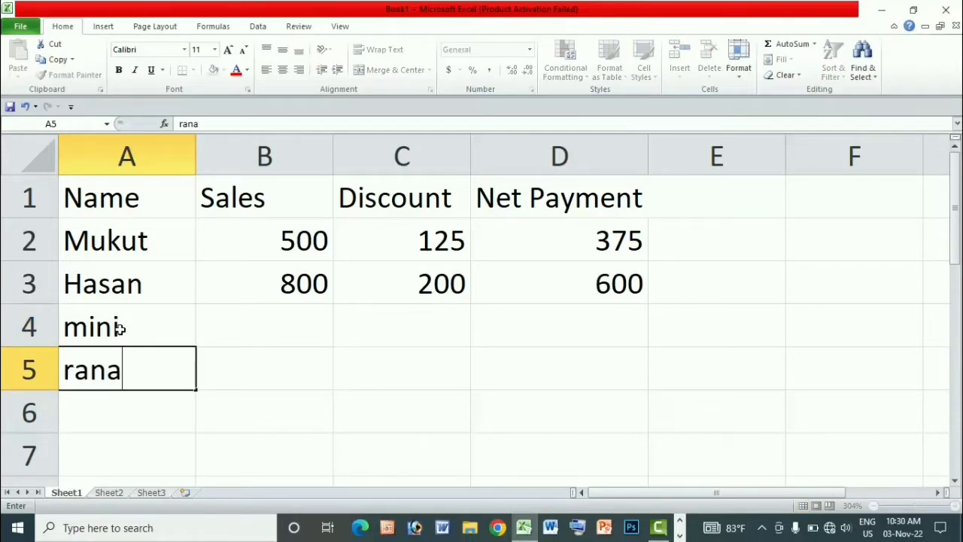
key("Return")
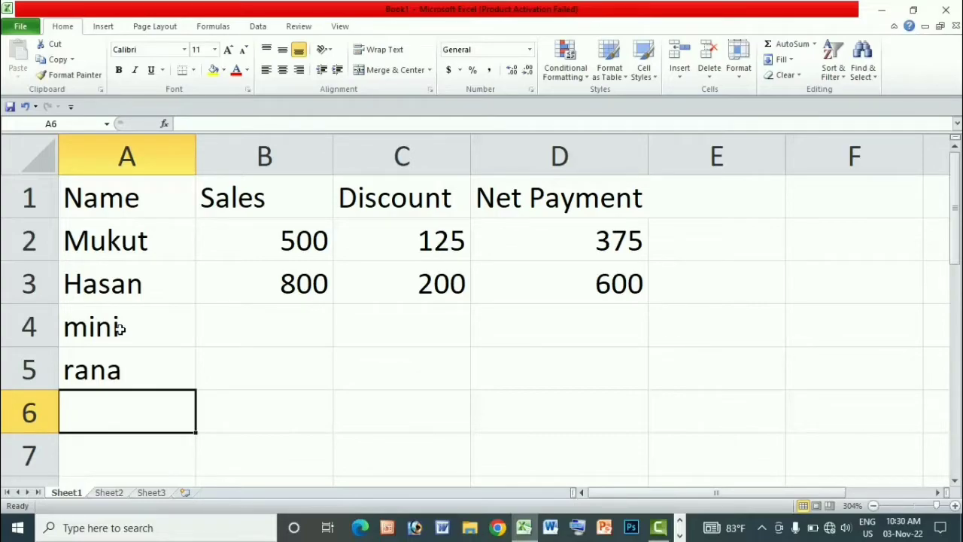
type("popi")
Enter the sales amounts 1000, 1200 and 1250 in cells B4 to B6.
left_click(295, 324)
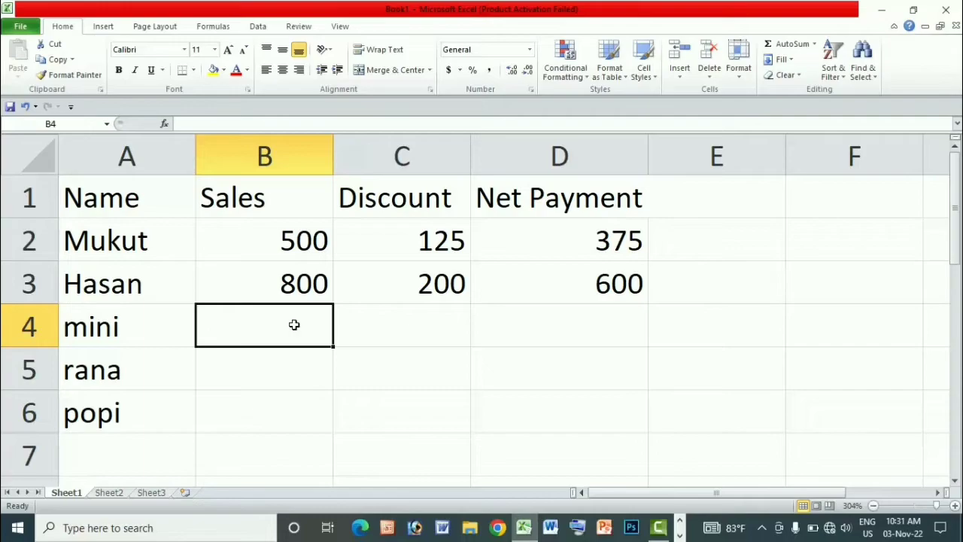
type("1000")
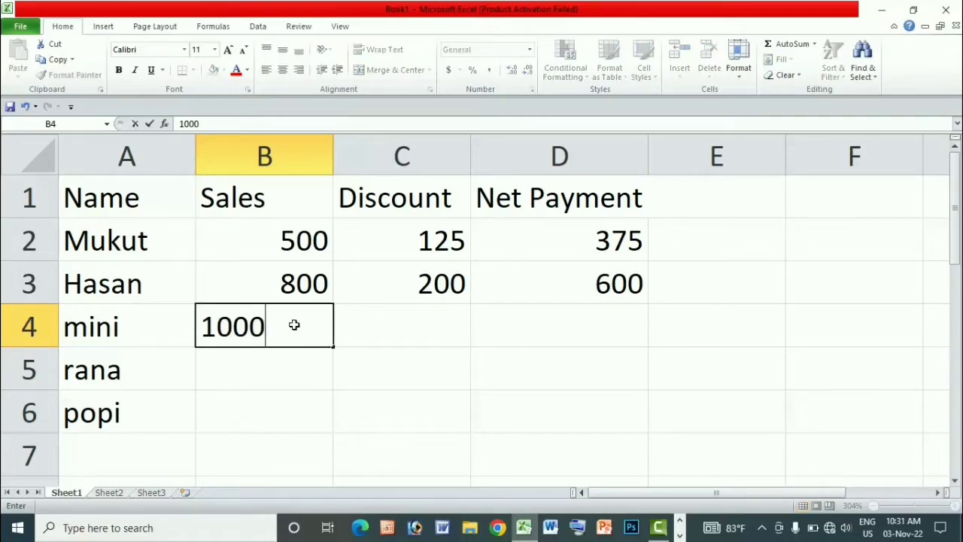
key("Return")
type("1200")
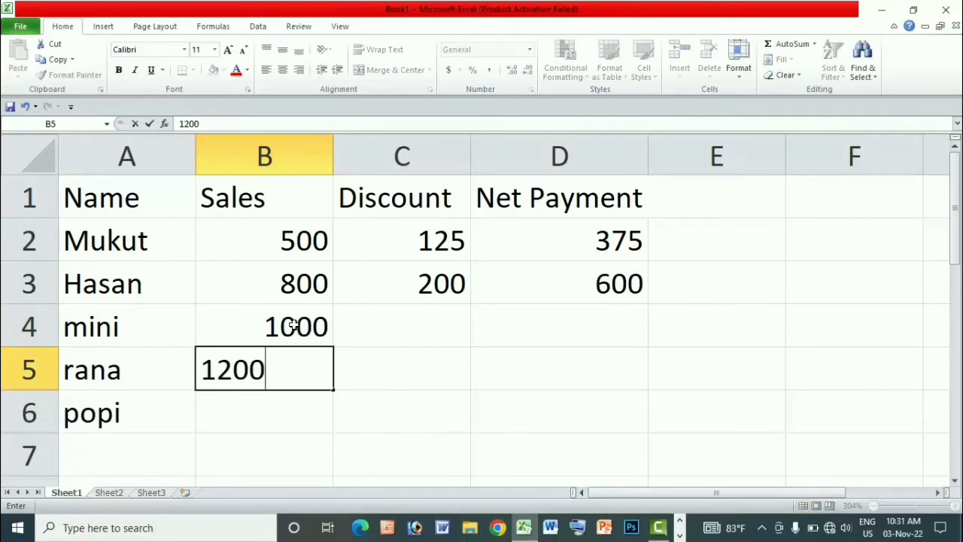
key("Return")
type("1250")
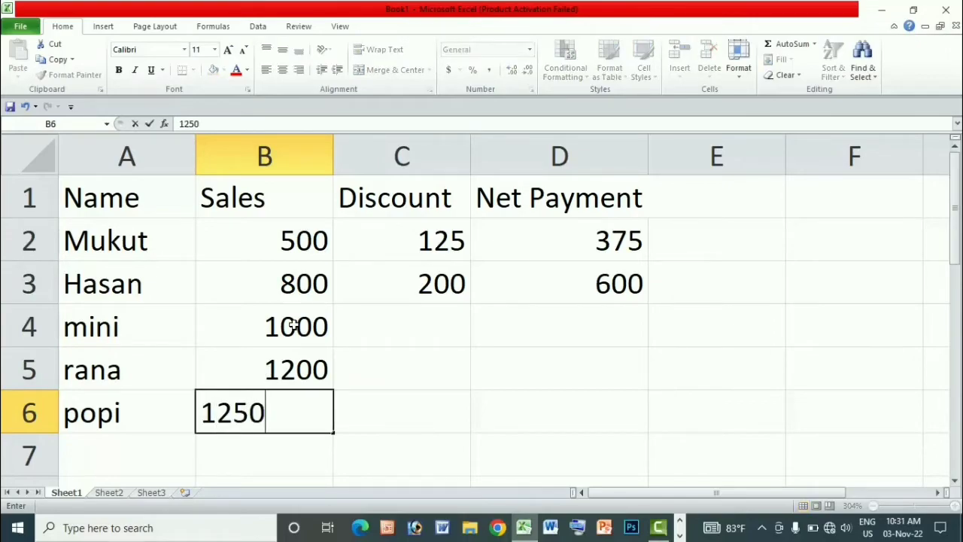
left_click(446, 334)
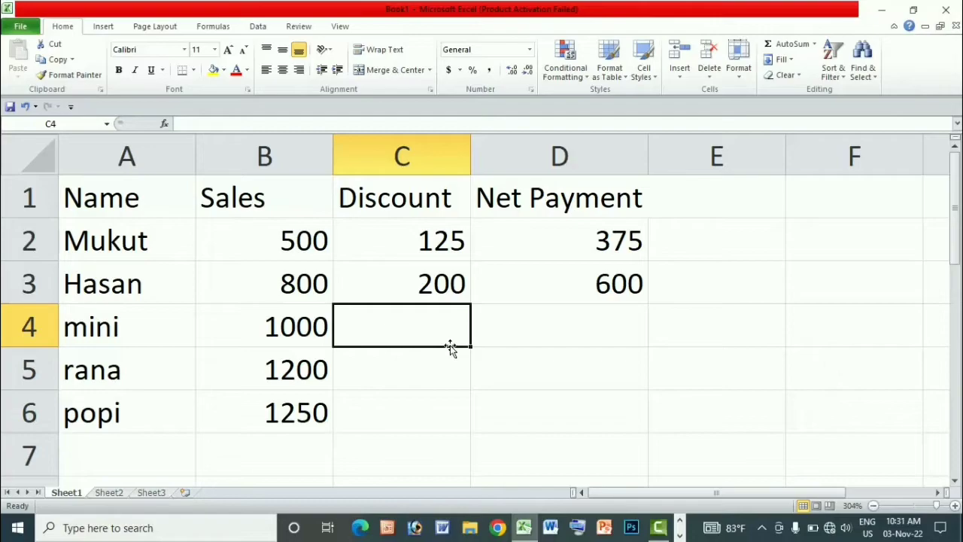
Fill the discount and net payment formulas from C3:D3 down through row 6.
left_click_drag(368, 283, 575, 284)
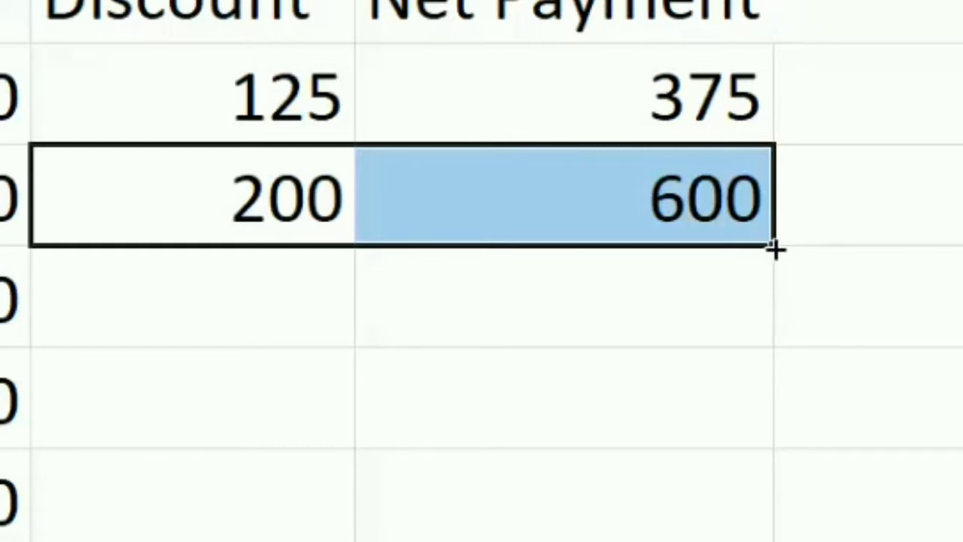
left_click_drag(776, 248, 770, 518)
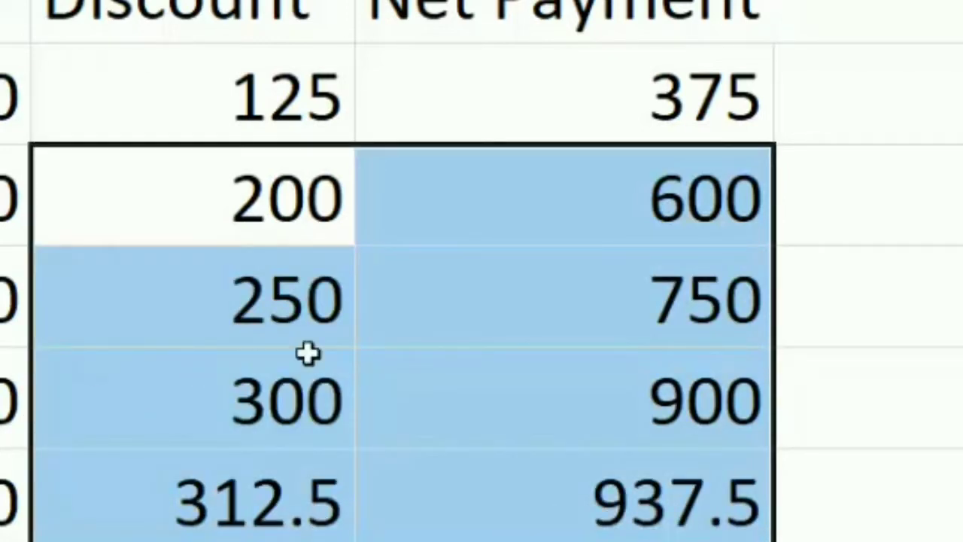
scroll(656, 424, "down", 2)
scroll(693, 346, "up", 1)
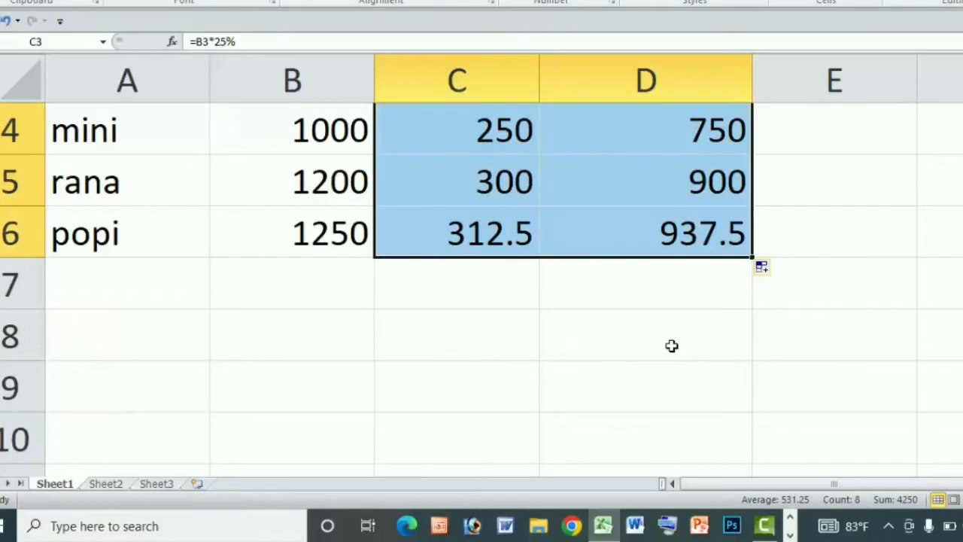
Add a record in row 7 with the person's name in A7 and a sales amount of 1280 in B7.
left_click(150, 286)
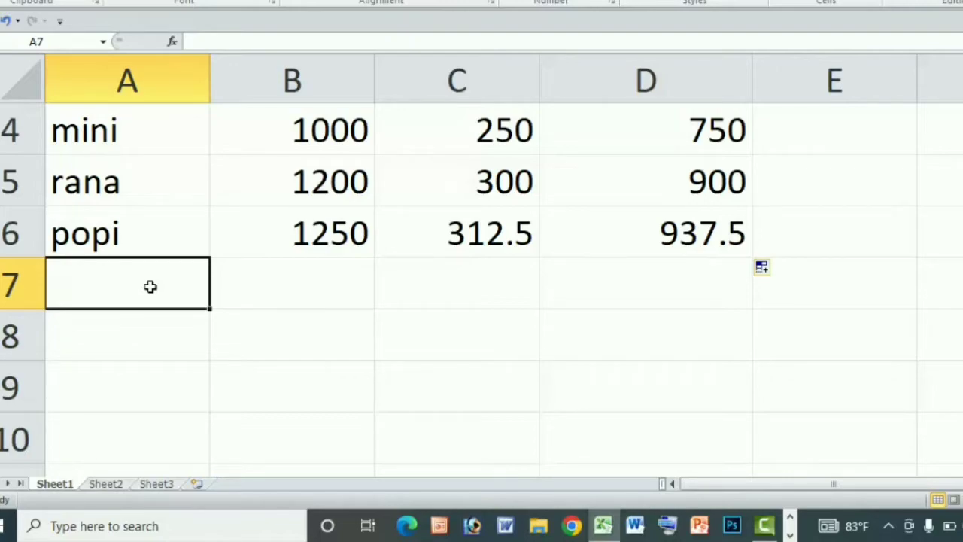
type("Bibi")
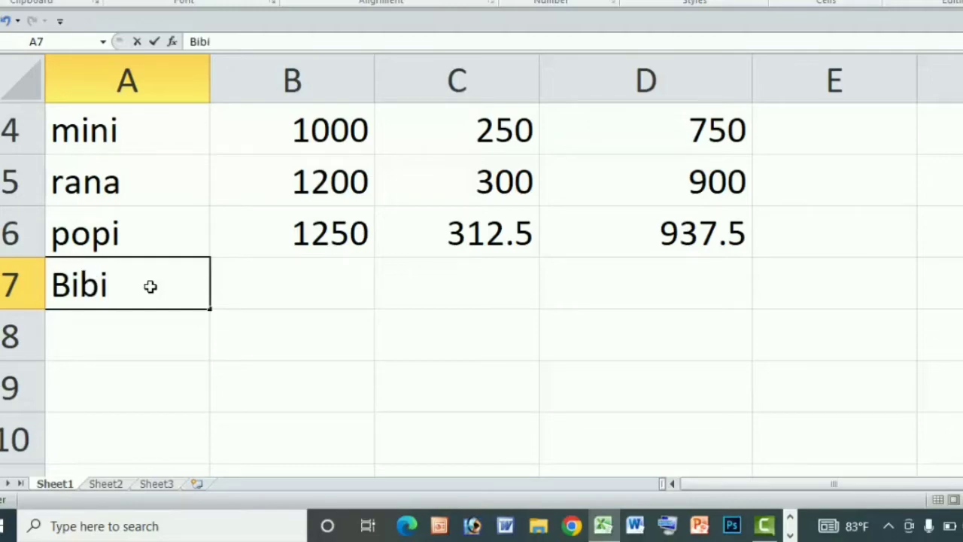
key("Tab")
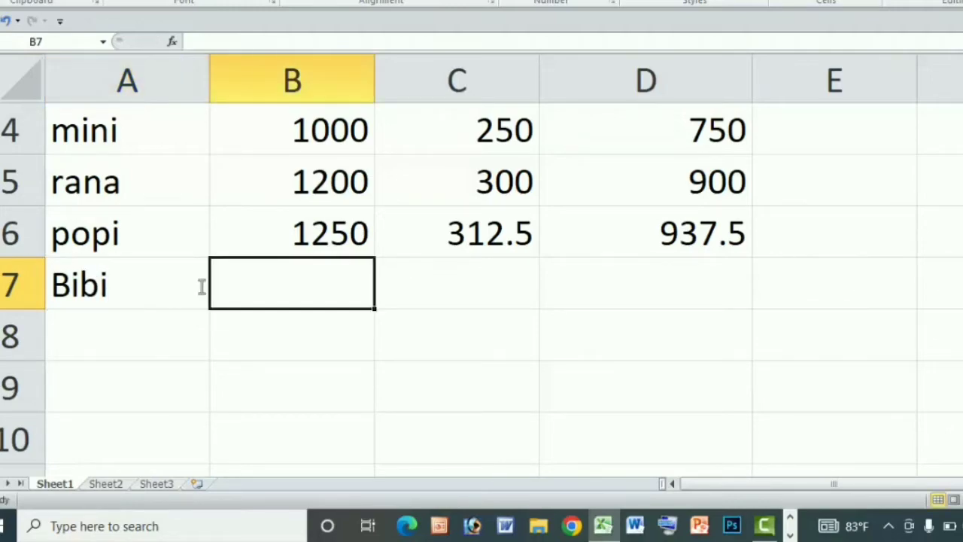
type("12")
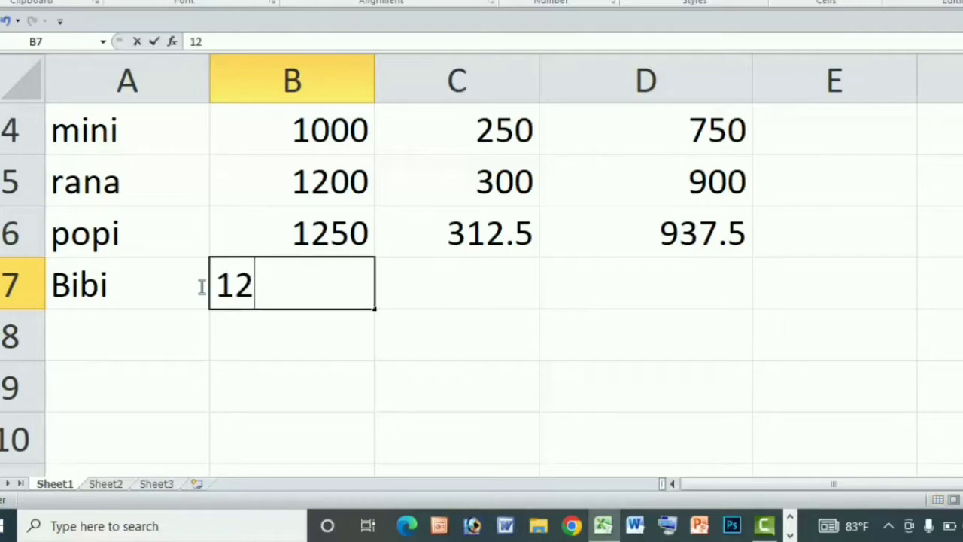
type("80")
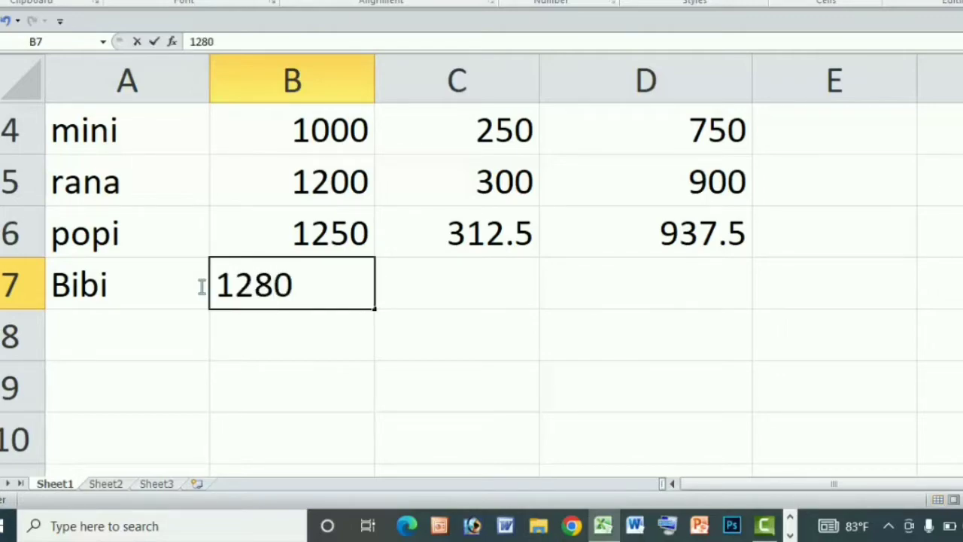
left_click(521, 304)
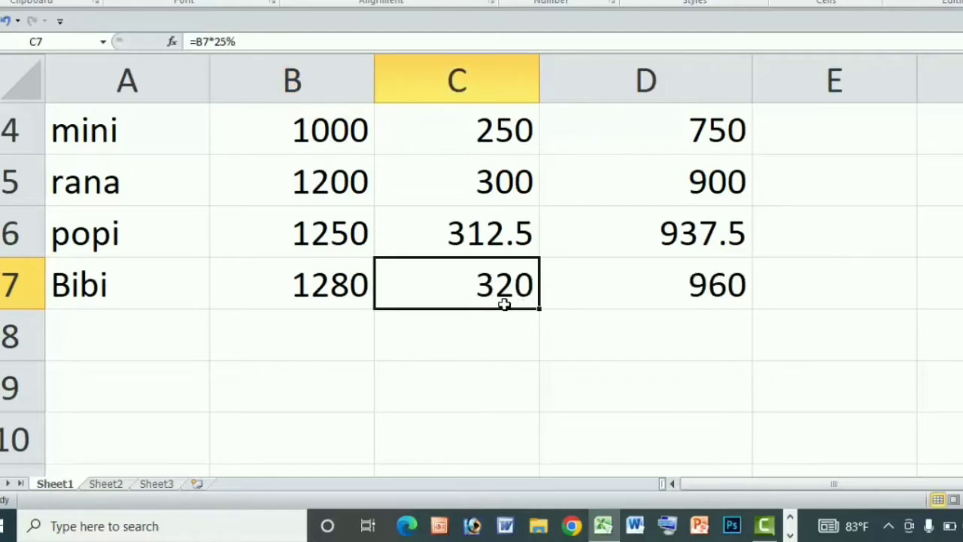
Add a record in row 8 with the person's name in A8 and a sales amount of 1550 in B8.
scroll(519, 286, "up", 1)
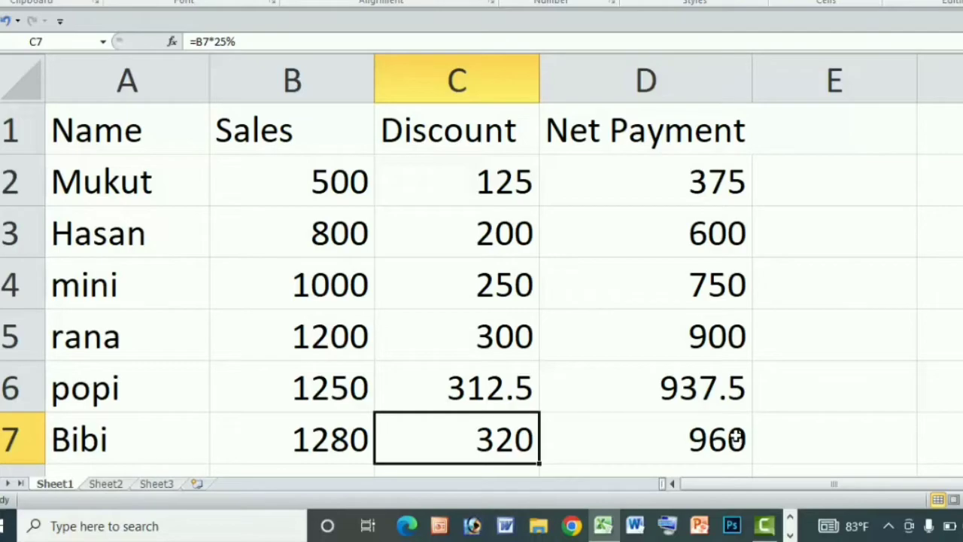
scroll(734, 433, "down", 2)
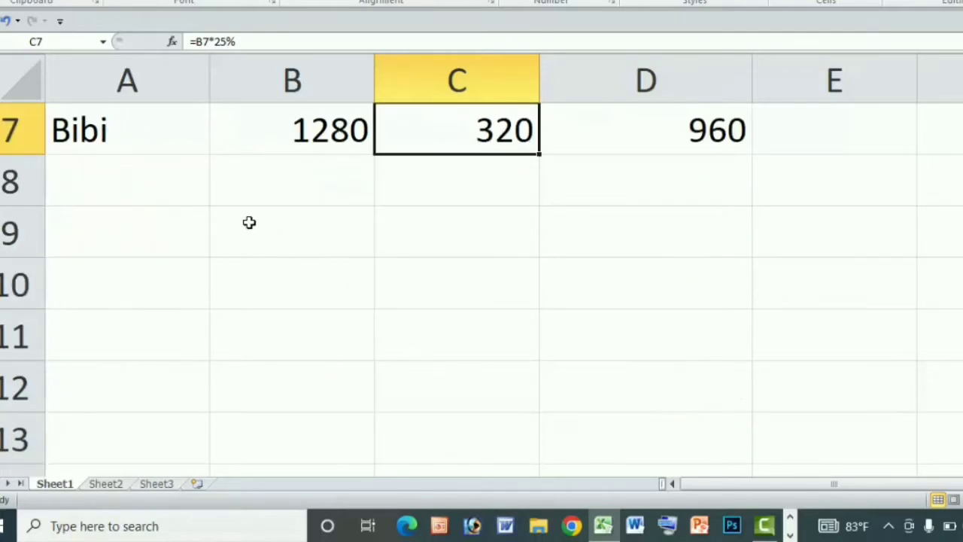
left_click(146, 189)
type("titu")
key("Tab")
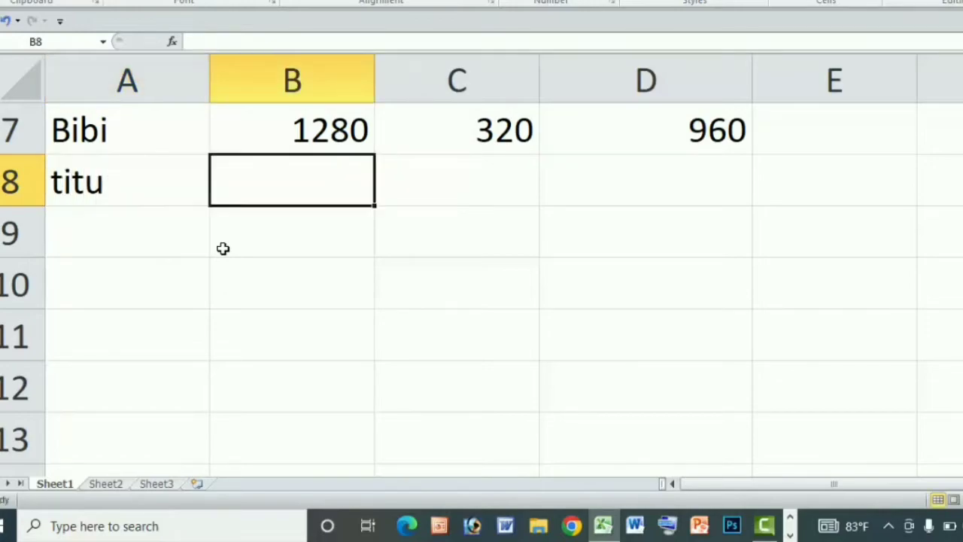
scroll(224, 248, "up", 1)
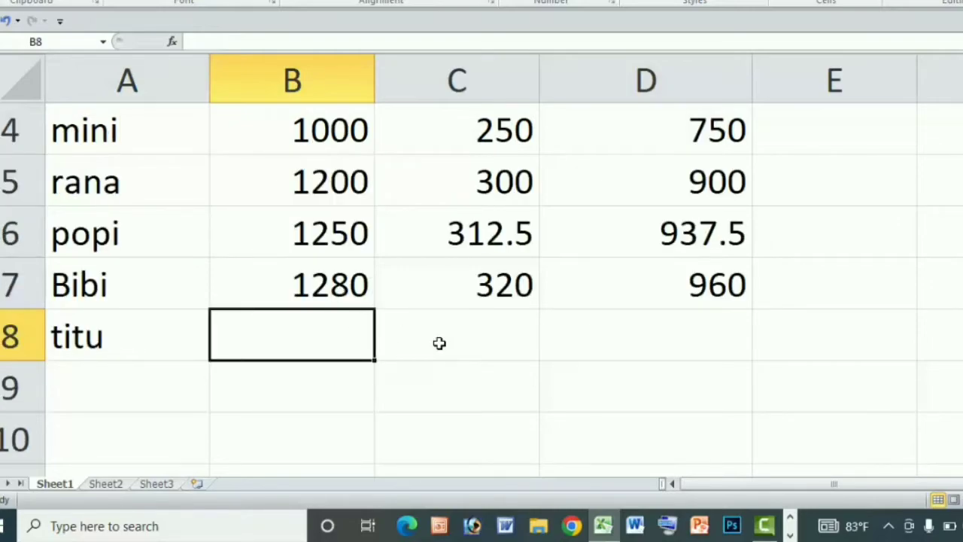
type("1550")
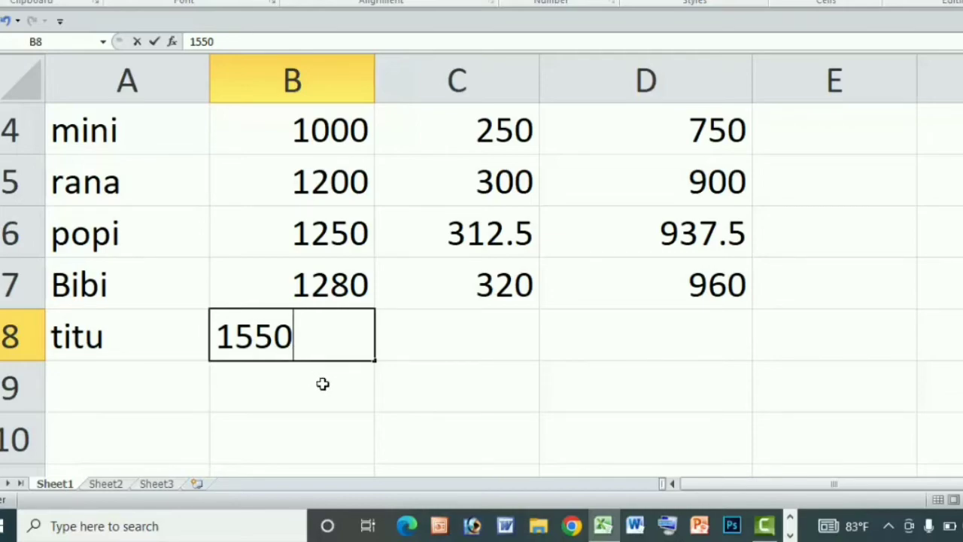
key("Tab")
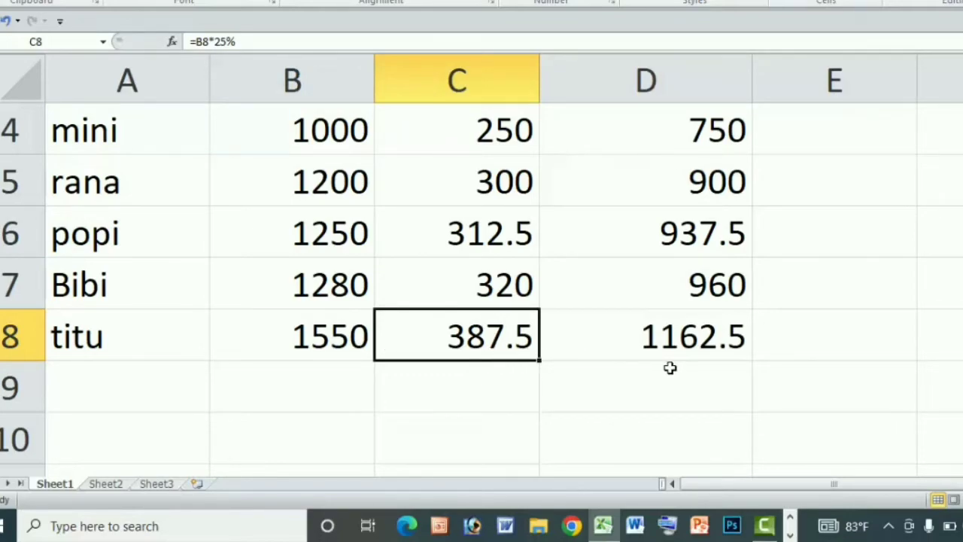
scroll(670, 367, "up", 1)
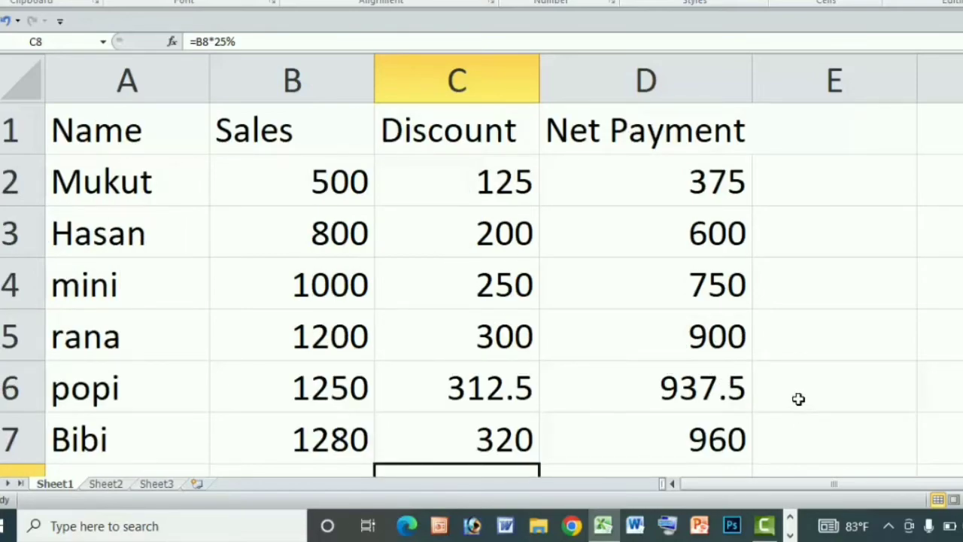
scroll(798, 399, "down", 1)
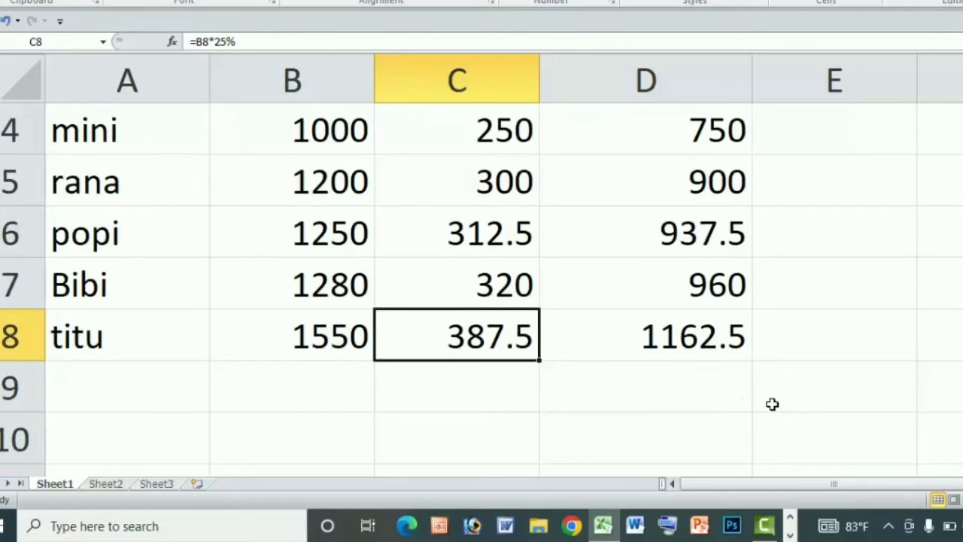
scroll(769, 400, "up", 1)
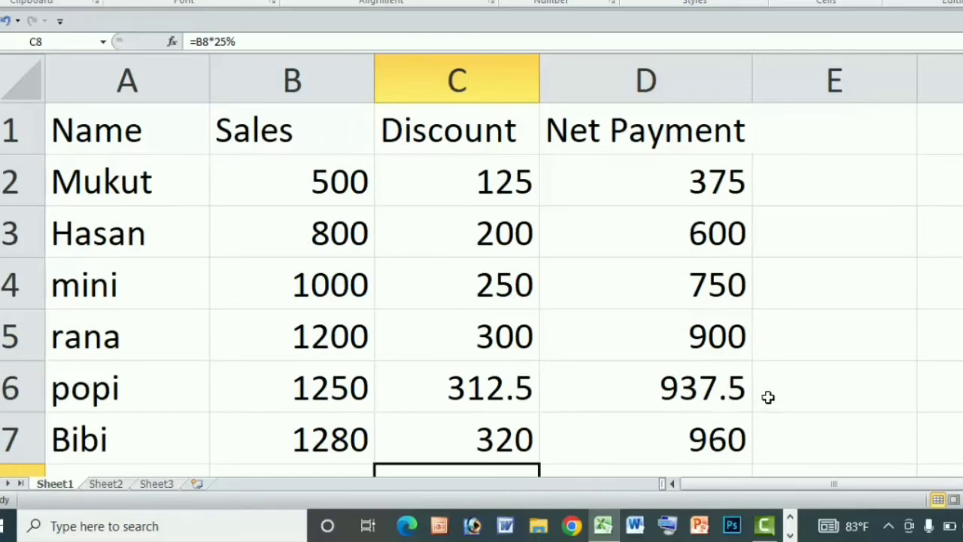
scroll(769, 397, "down", 1)
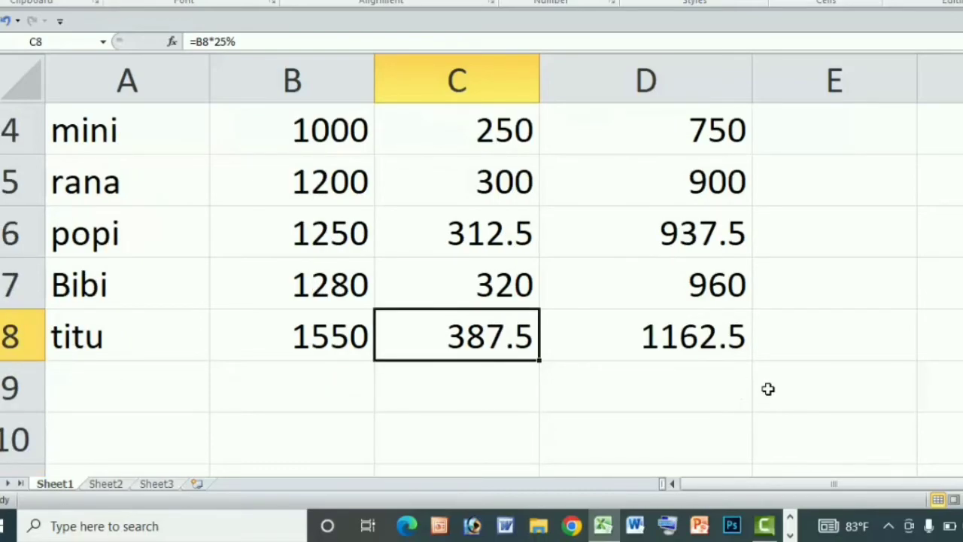